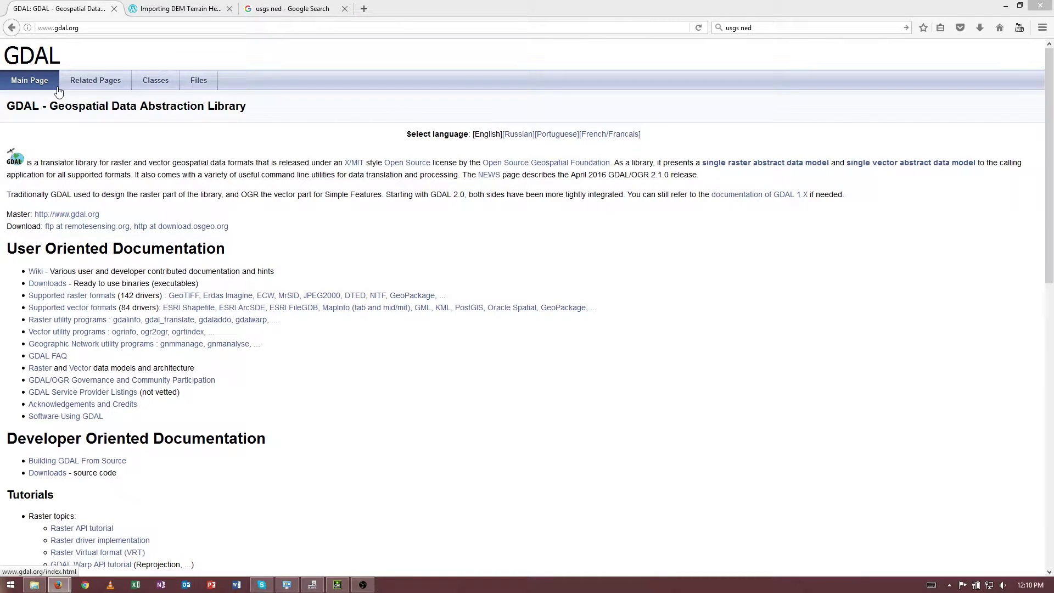
Read the blog post on importing DEM terrain heightmaps, then switch to the 'usgs ned' Google results
left_click(163, 9)
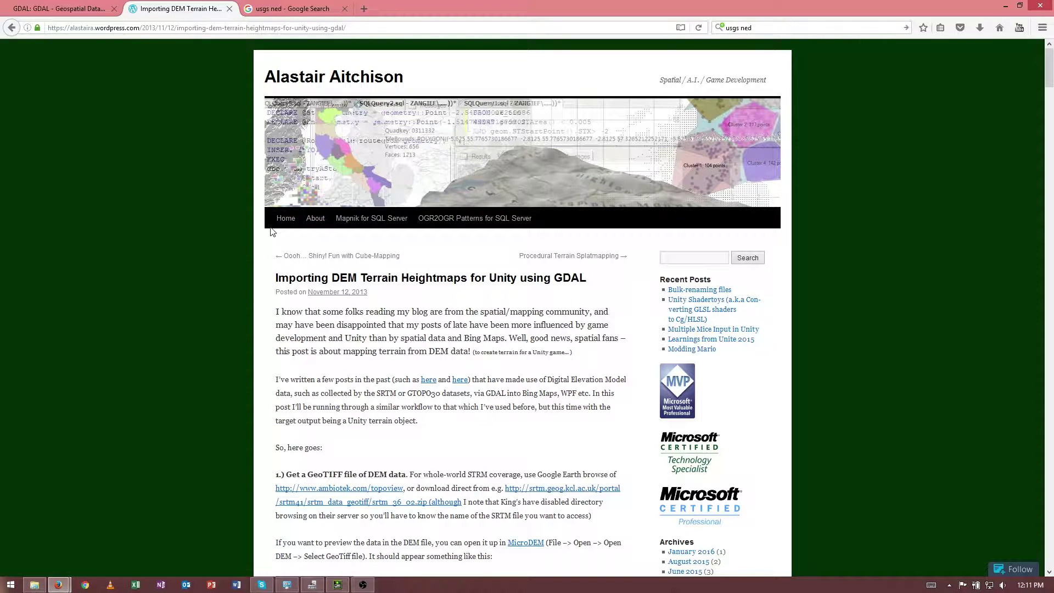
left_click(315, 10)
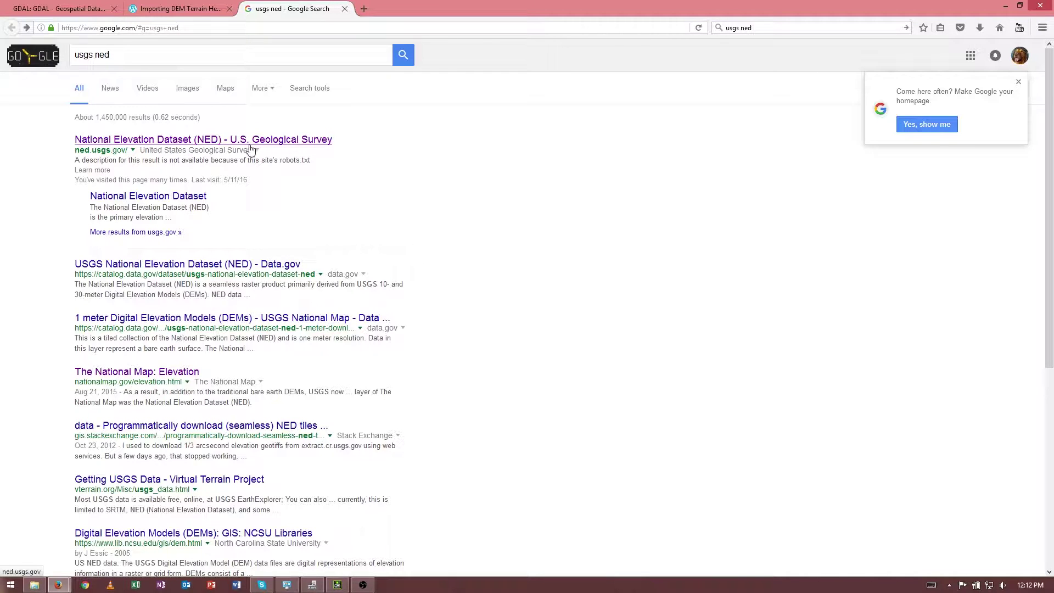
Open the 'National Elevation Dataset (NED) - U.S. Geological Survey' result to reach The National Map Elevation page
left_click(184, 141)
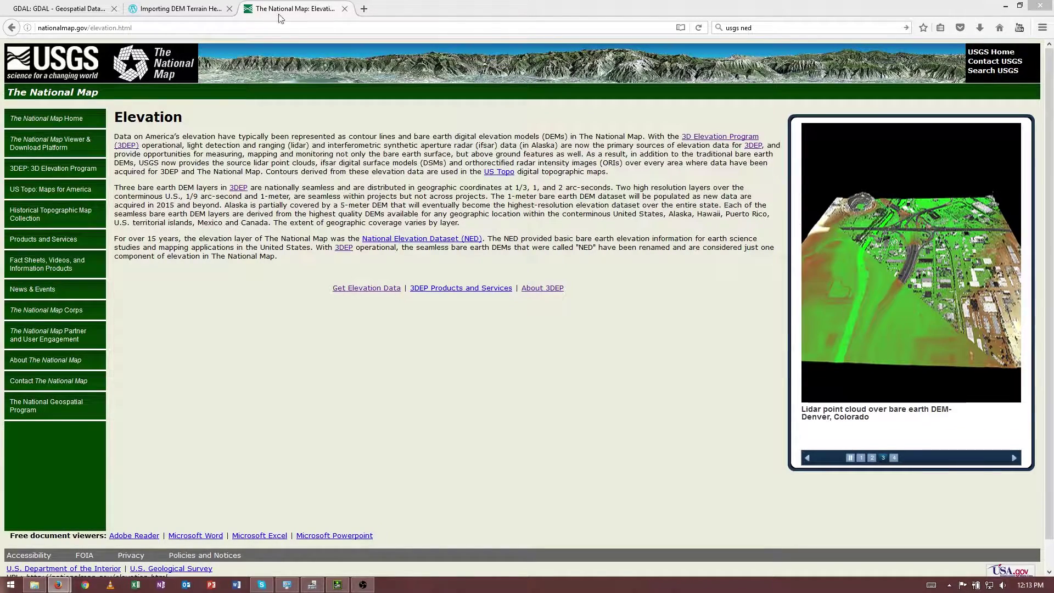
From the GDAL home page, go to the binary downloads list and follow the Windows GISInternals link
left_click(60, 7)
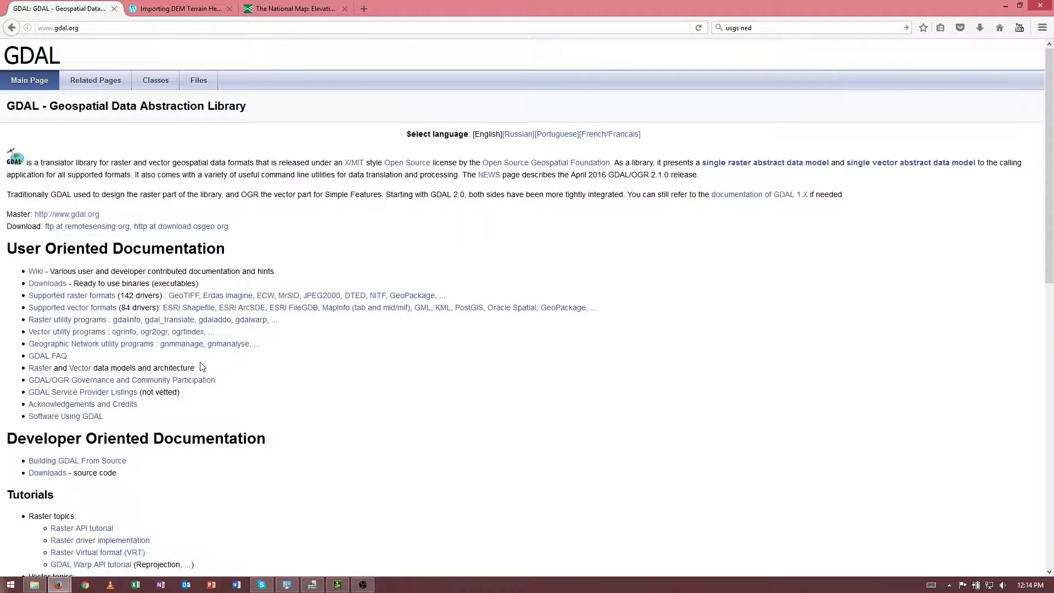
left_click(51, 284)
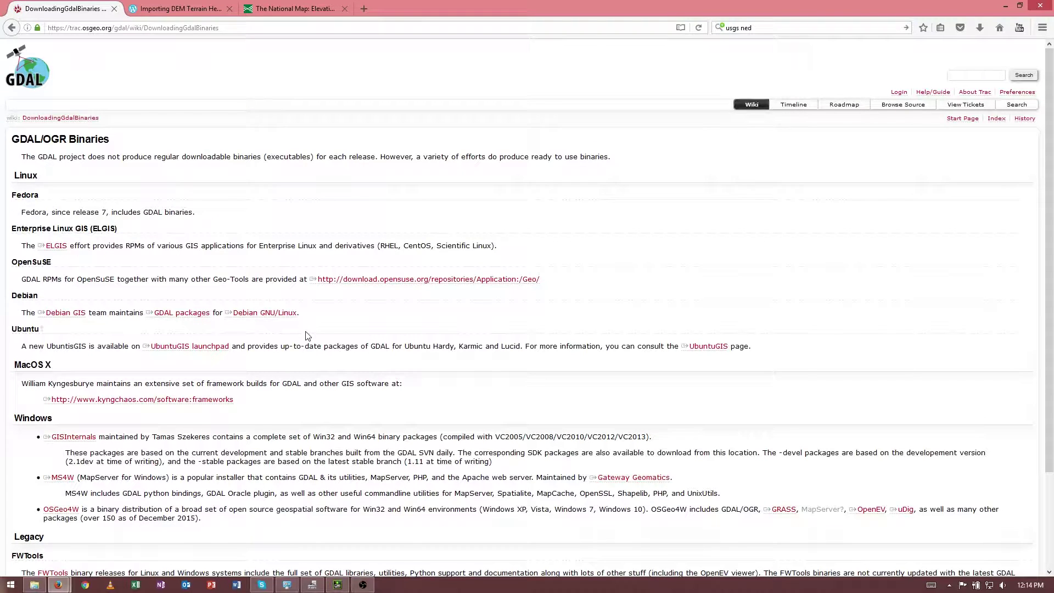
scroll(132, 401, "down", 2)
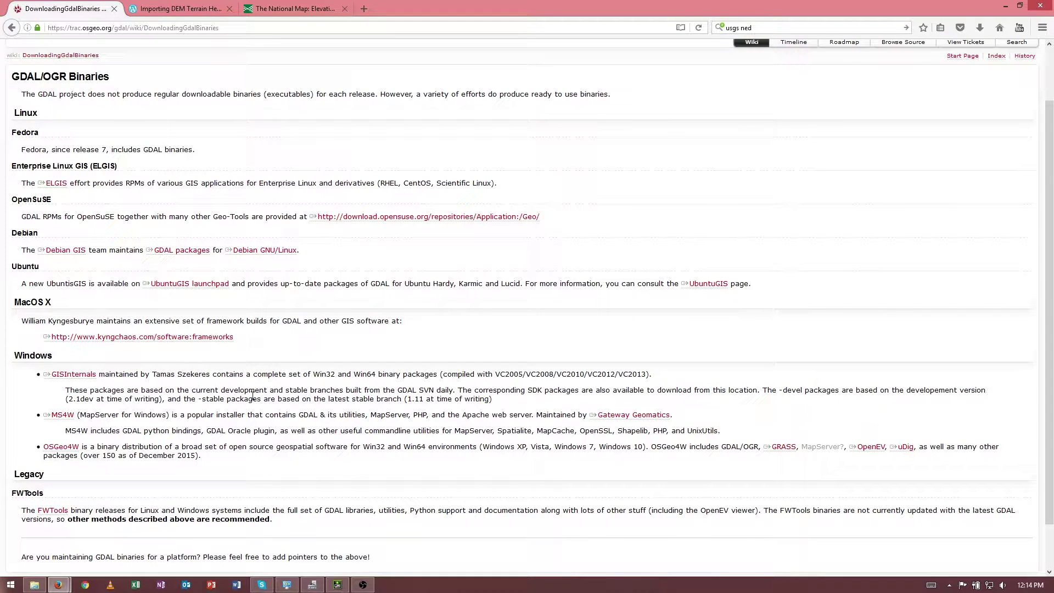
left_click(77, 375)
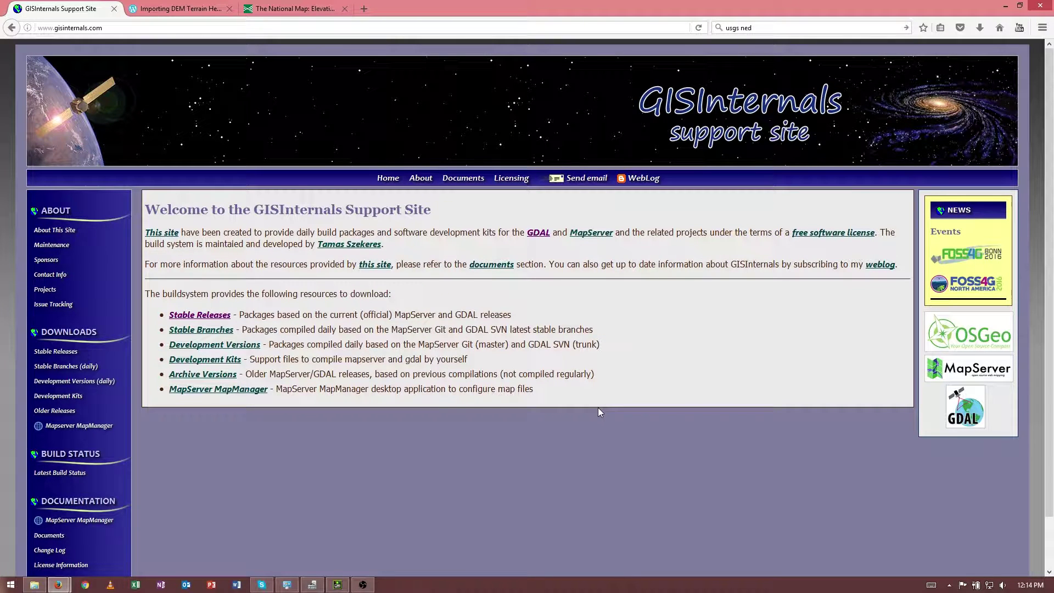
Under Stable Releases, open the GDAL 2.1.0 release-1800-x64-gdal-2-1-0-mapserver-7-0-1 file list
left_click(216, 315)
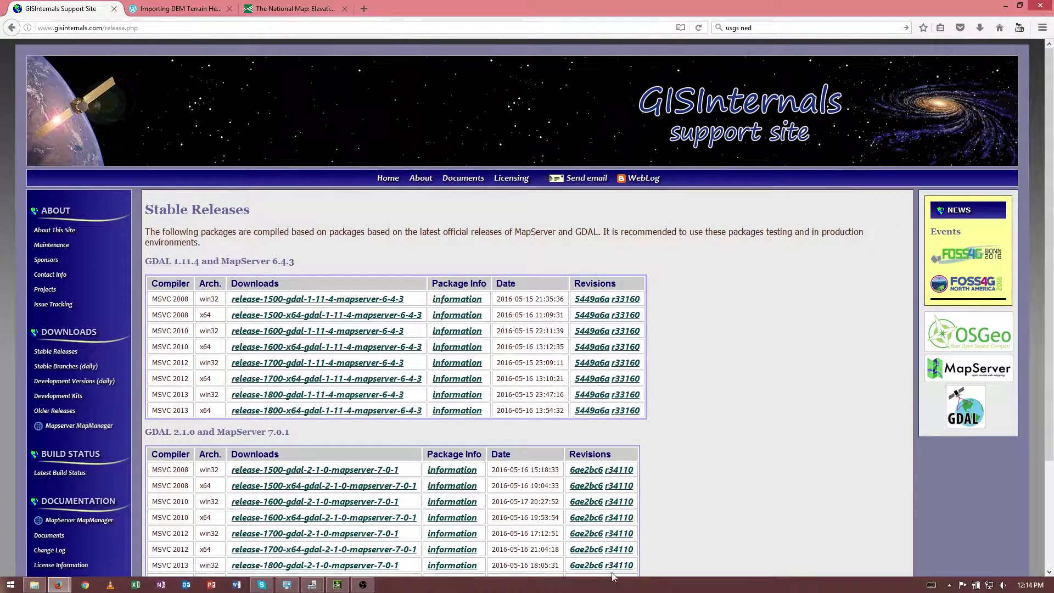
scroll(685, 445, "down", 5)
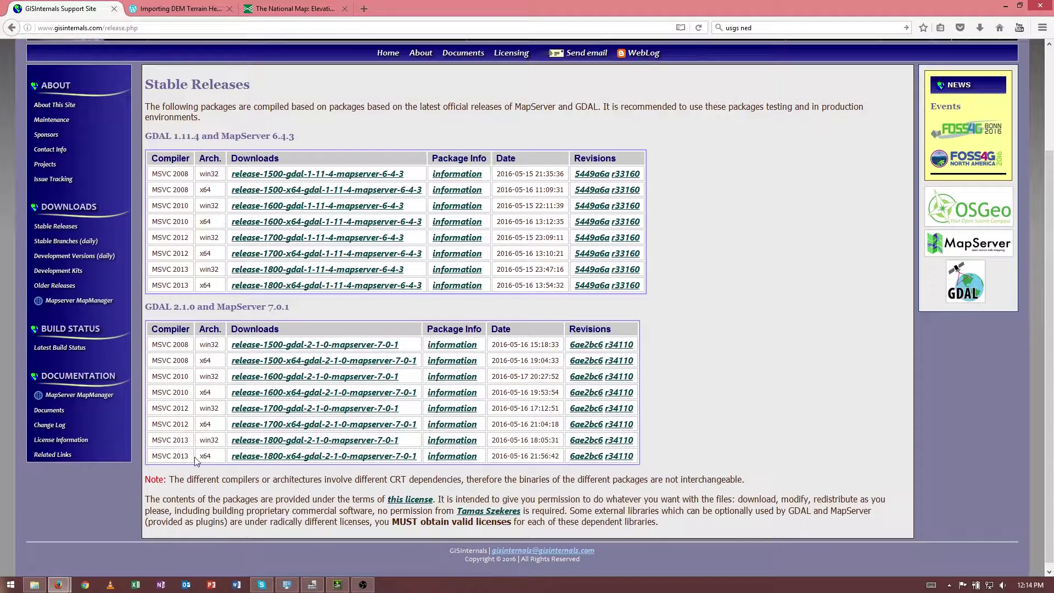
left_click(244, 459)
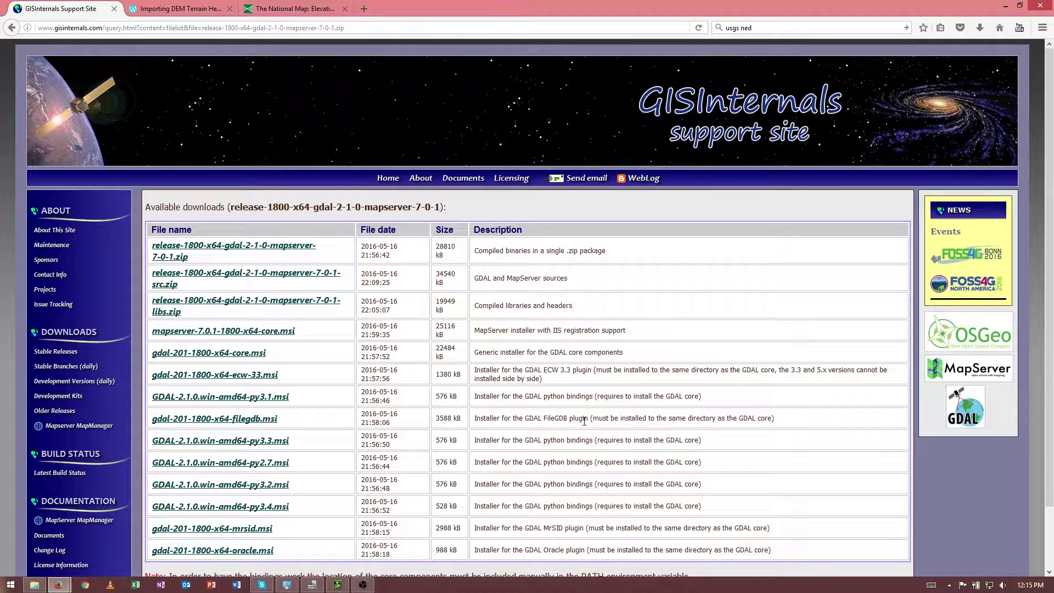
left_click_drag(623, 353, 208, 356)
Save gdal-201-1800-x64-core.msi and run it, getting past SmartScreen via More info and Run anyway
left_click(208, 353)
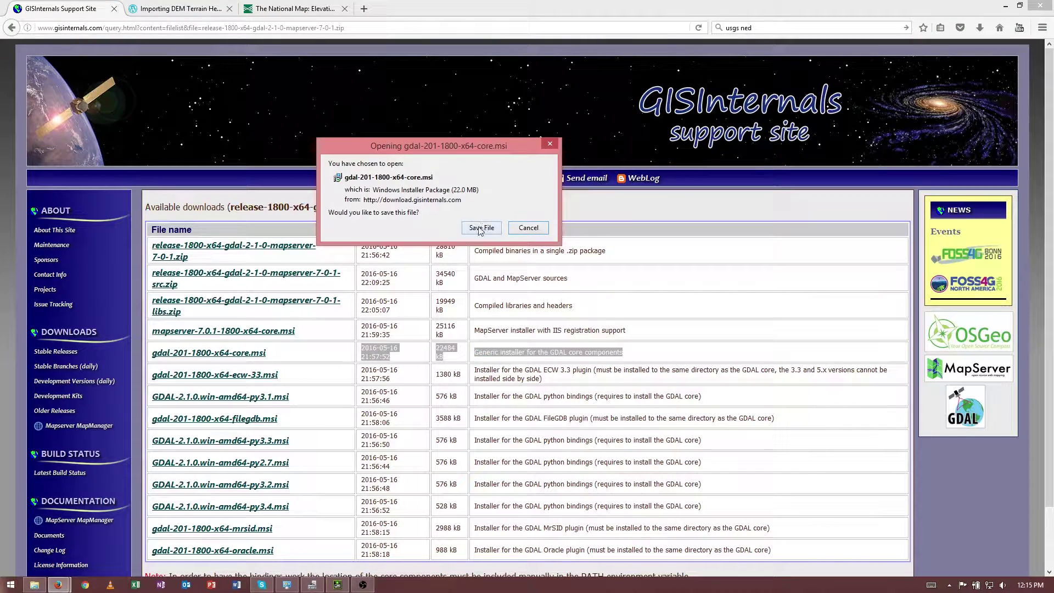
left_click(482, 227)
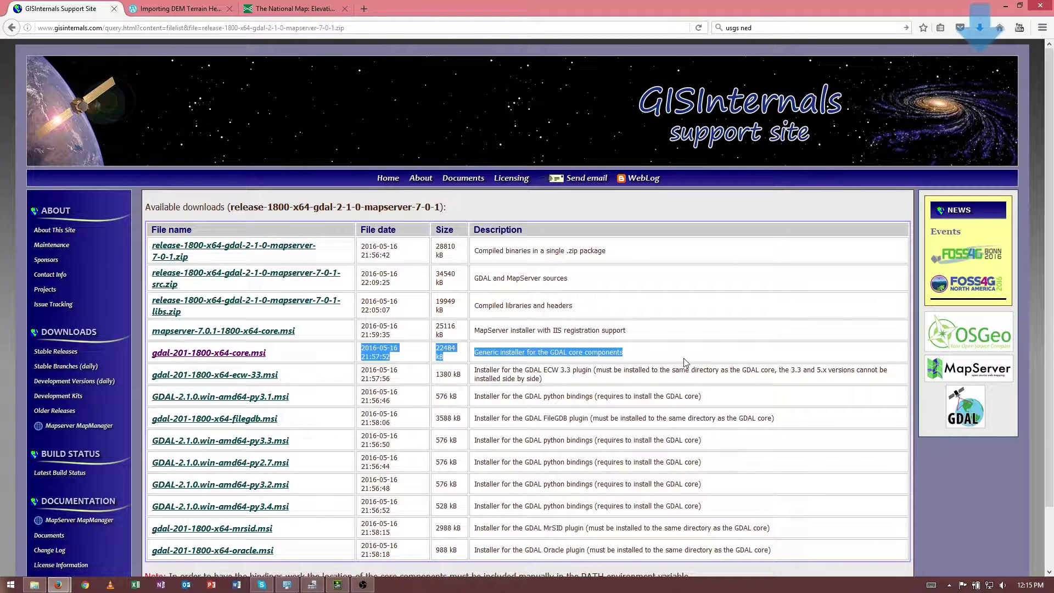
left_click(980, 25)
left_click(885, 67)
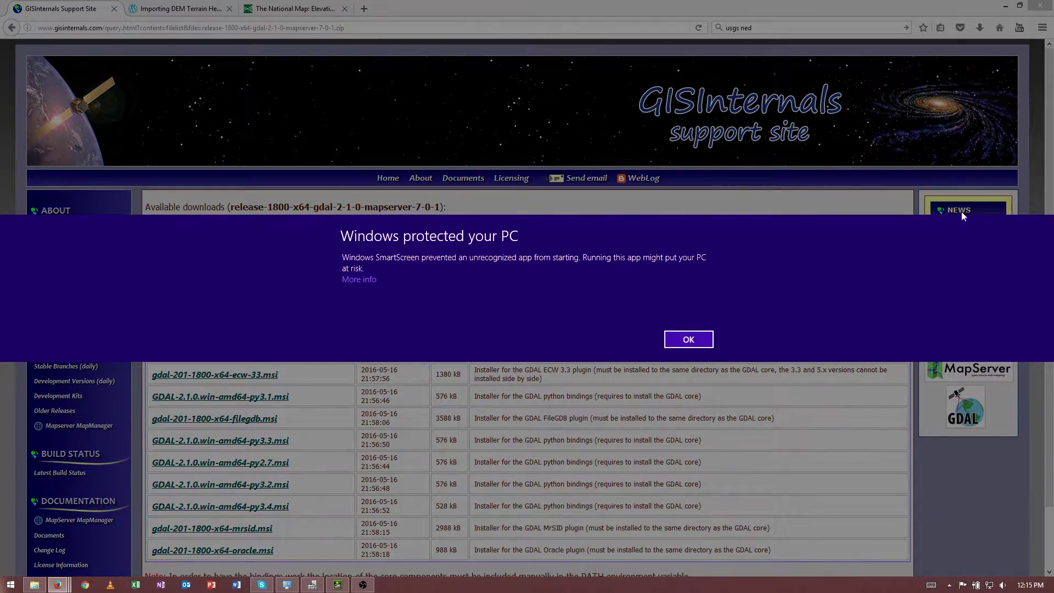
left_click(676, 341)
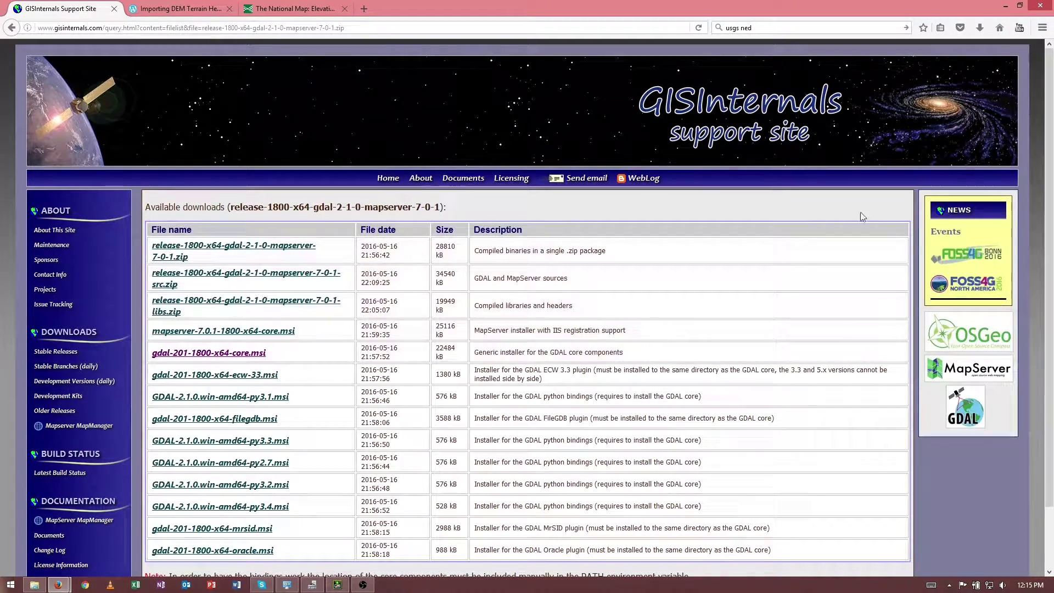
left_click(981, 29)
left_click(934, 65)
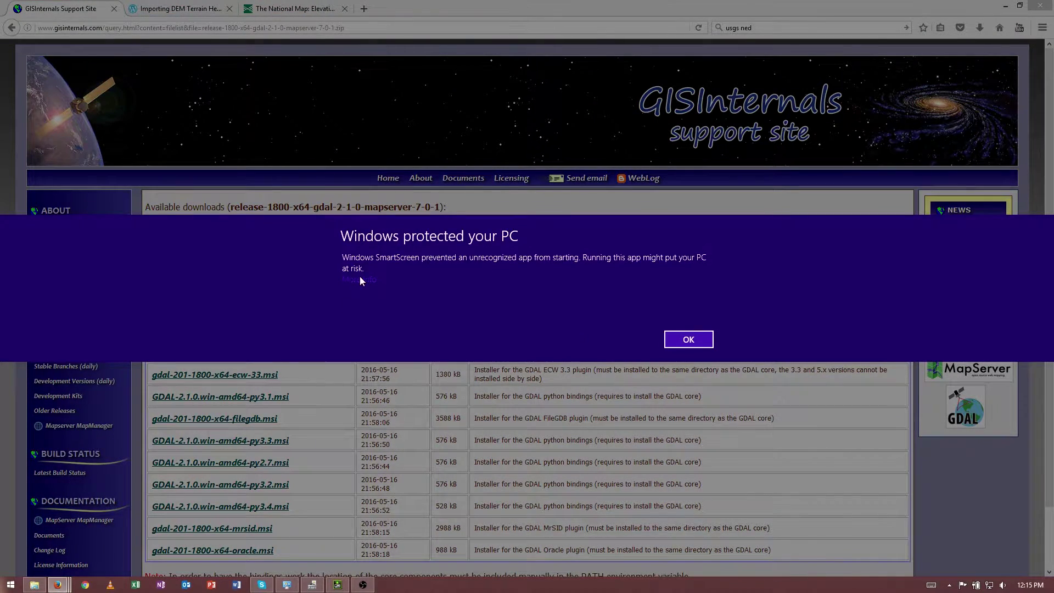
left_click(358, 278)
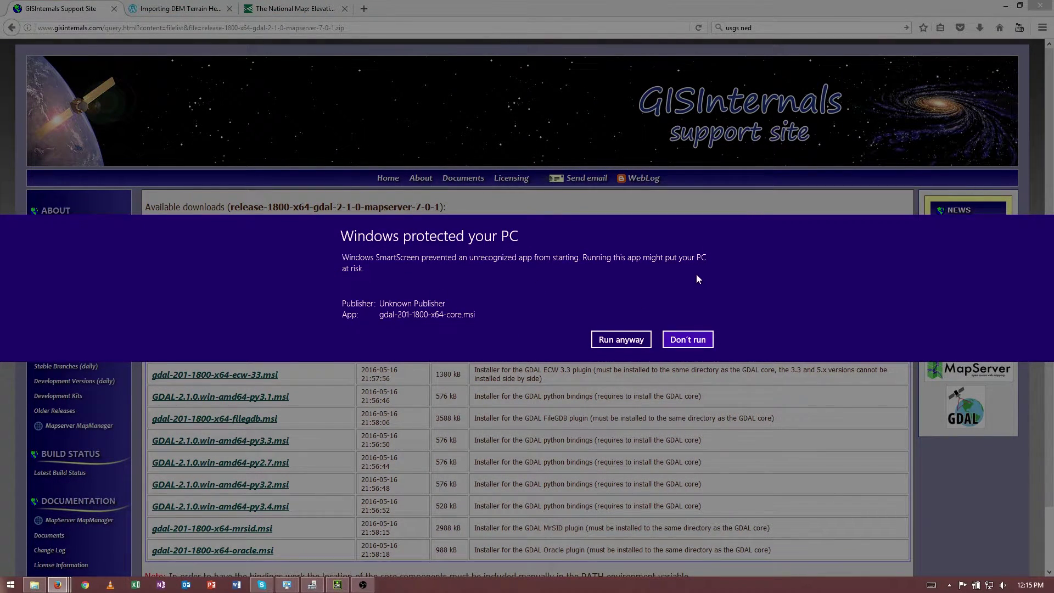
left_click(614, 341)
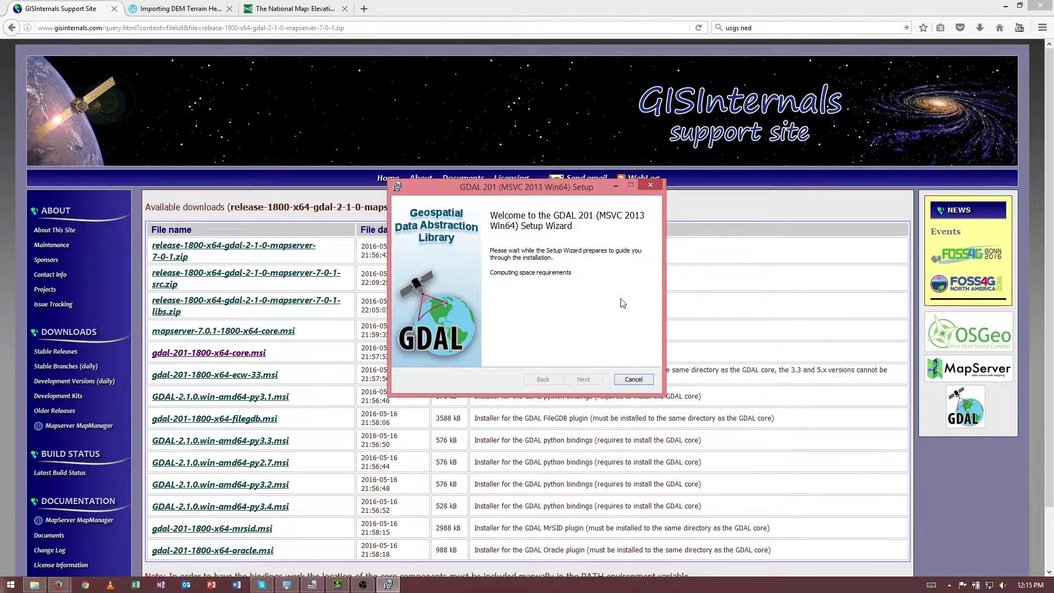
Accept the licence, choose the Typical setup, install GDAL 201 (MSVC 2013 Win64) and finish the wizard
left_click(583, 379)
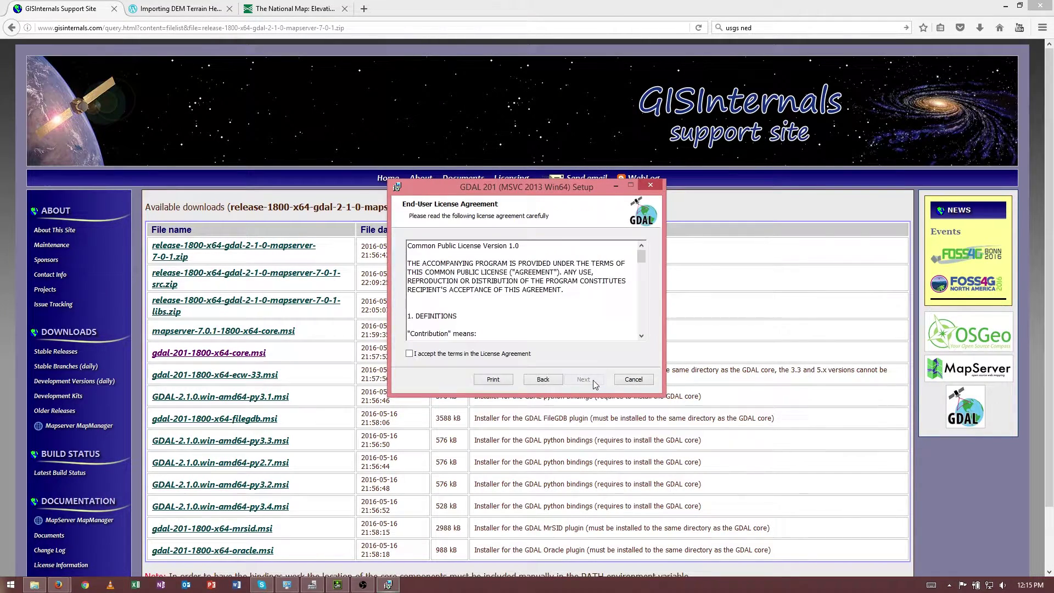
left_click(524, 354)
left_click(583, 379)
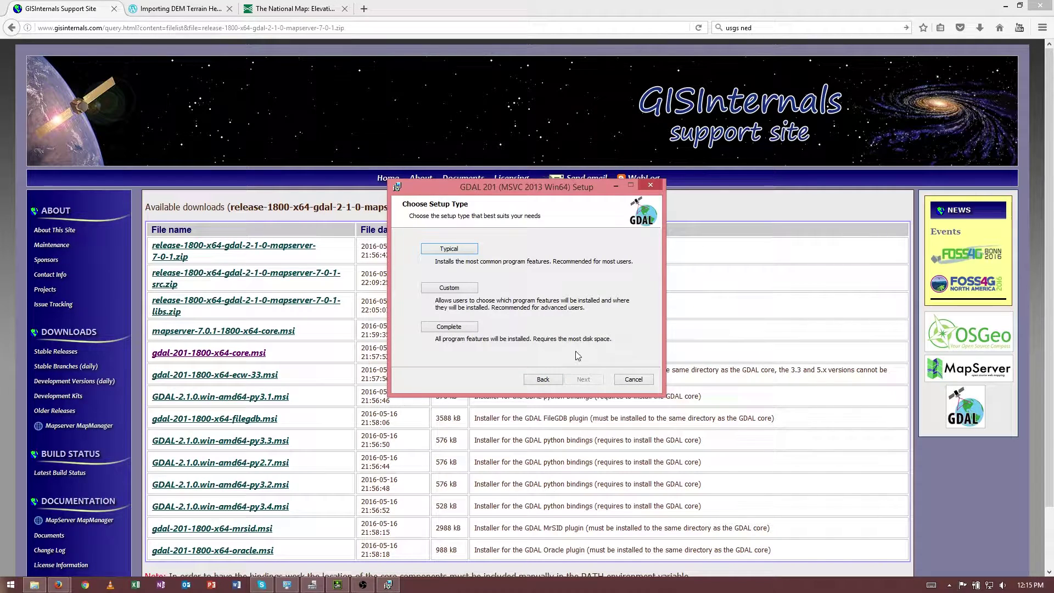
left_click(473, 251)
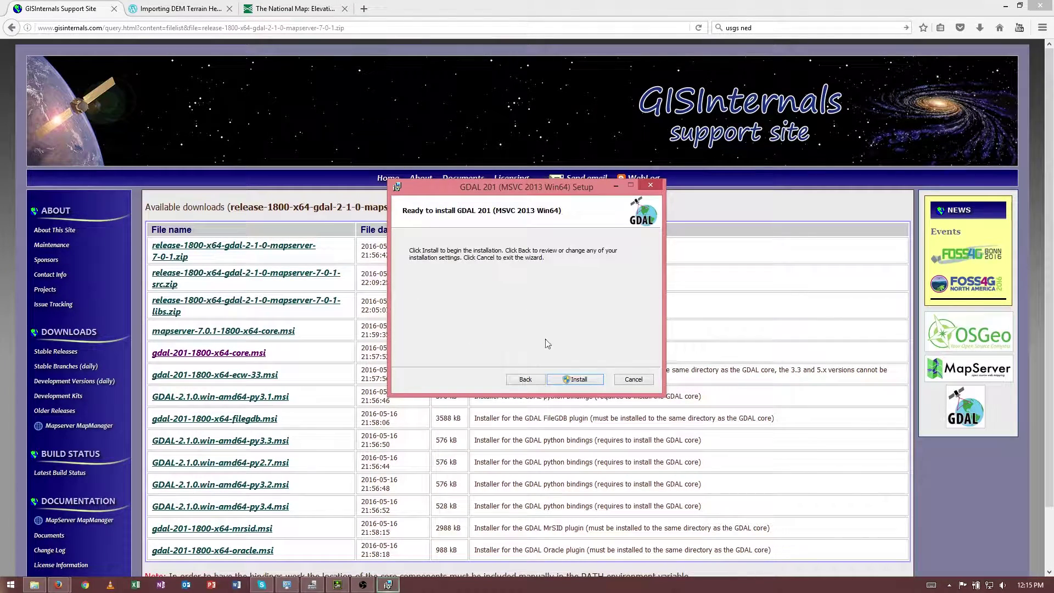
left_click(592, 380)
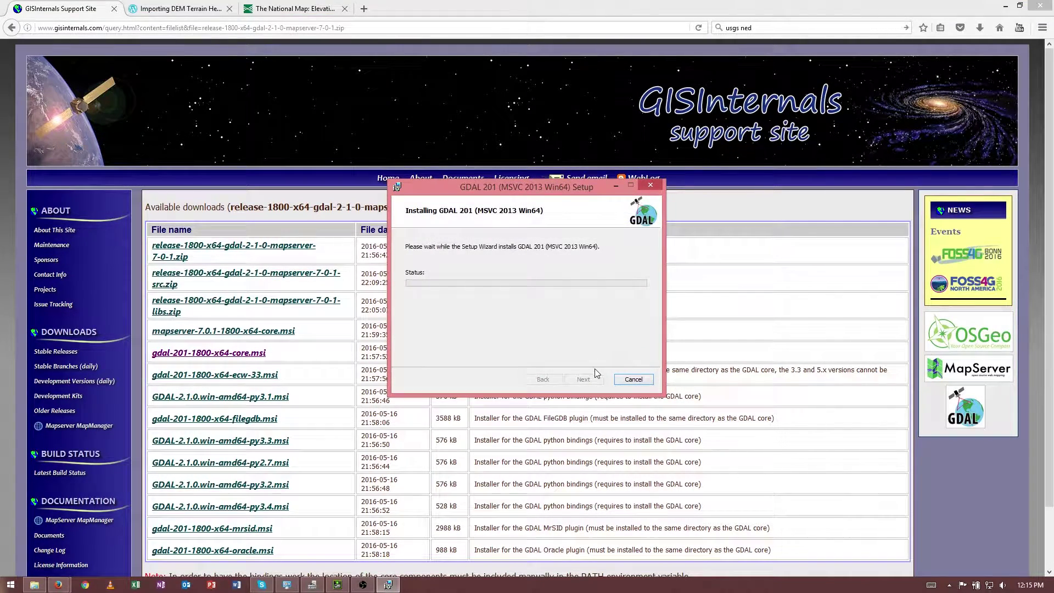
left_click(395, 581)
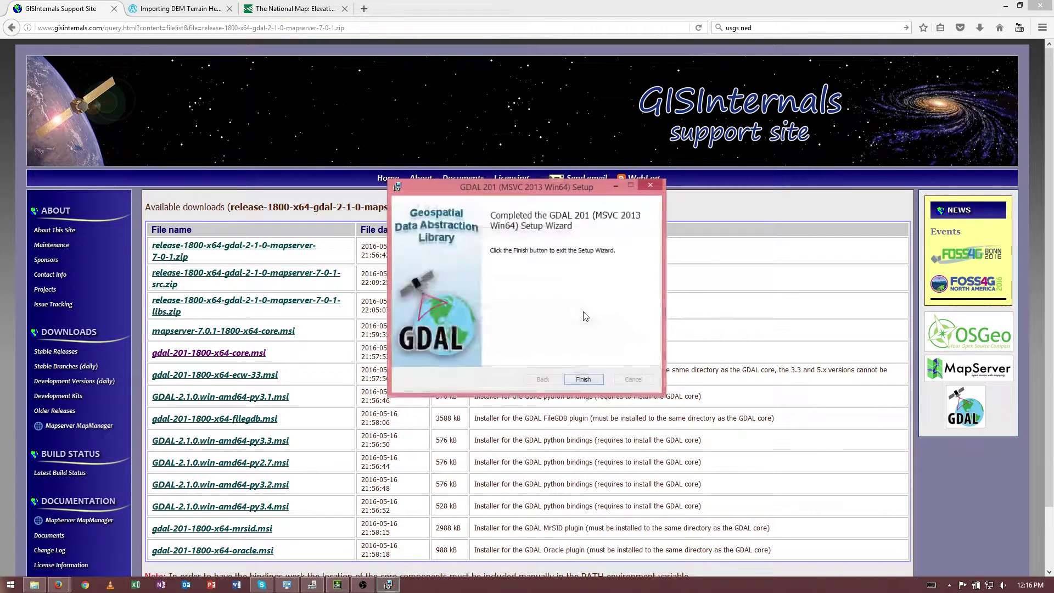
left_click(583, 379)
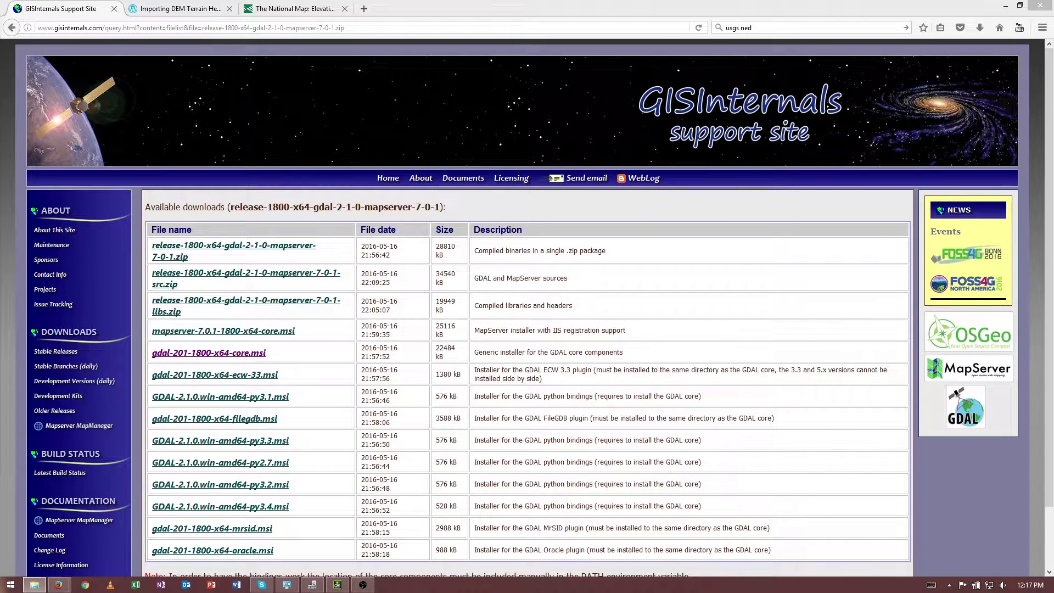
Browse File Explorer to C:\Program Files\GDAL and scroll its tools down past gdalinfo.exe
key("alt+Tab")
left_click_drag(286, 11, 406, 101)
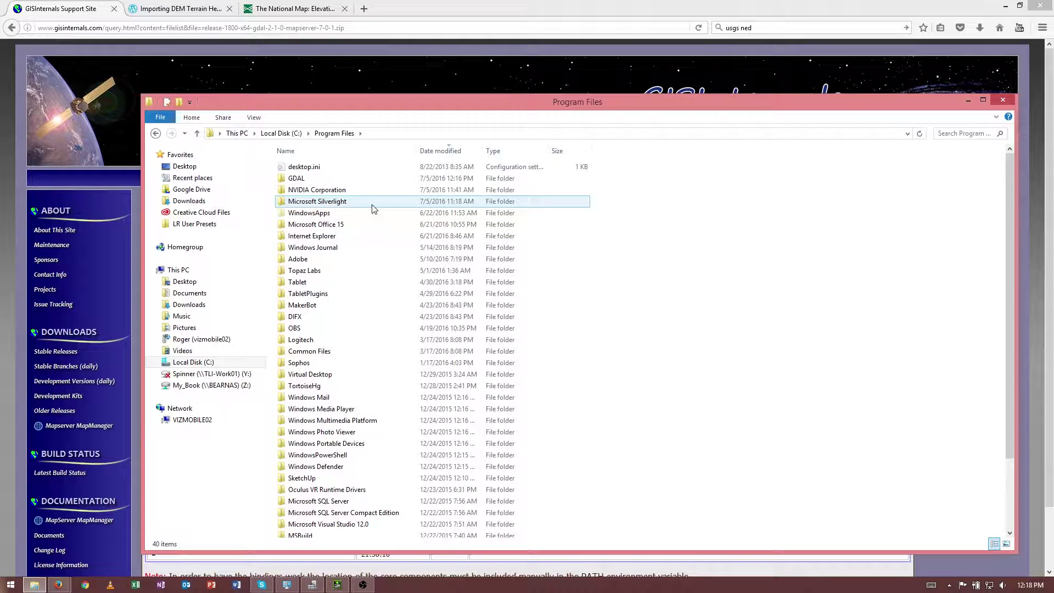
mouse_move(373, 207)
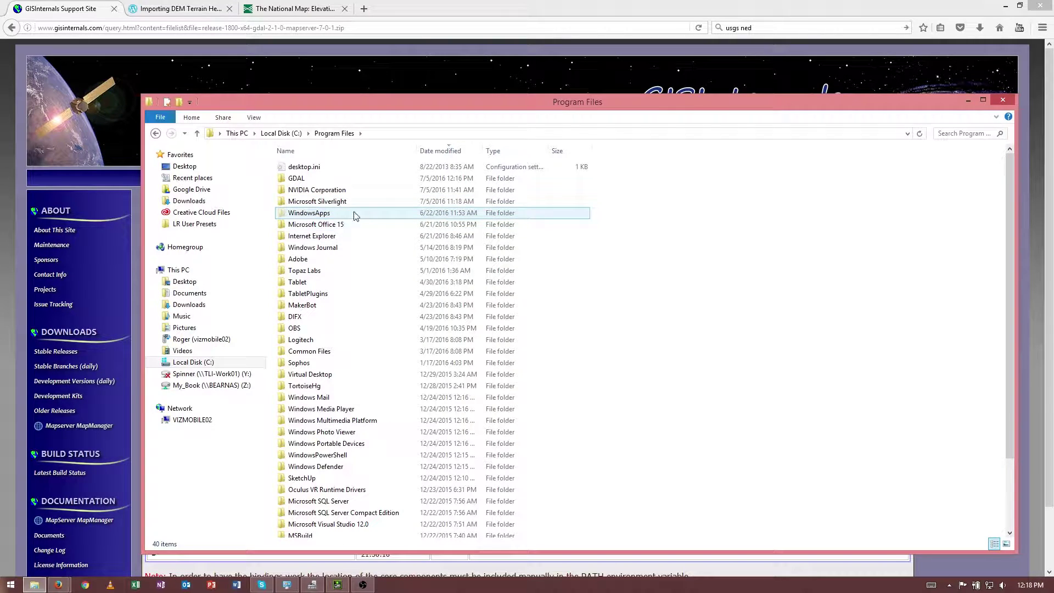
mouse_move(323, 217)
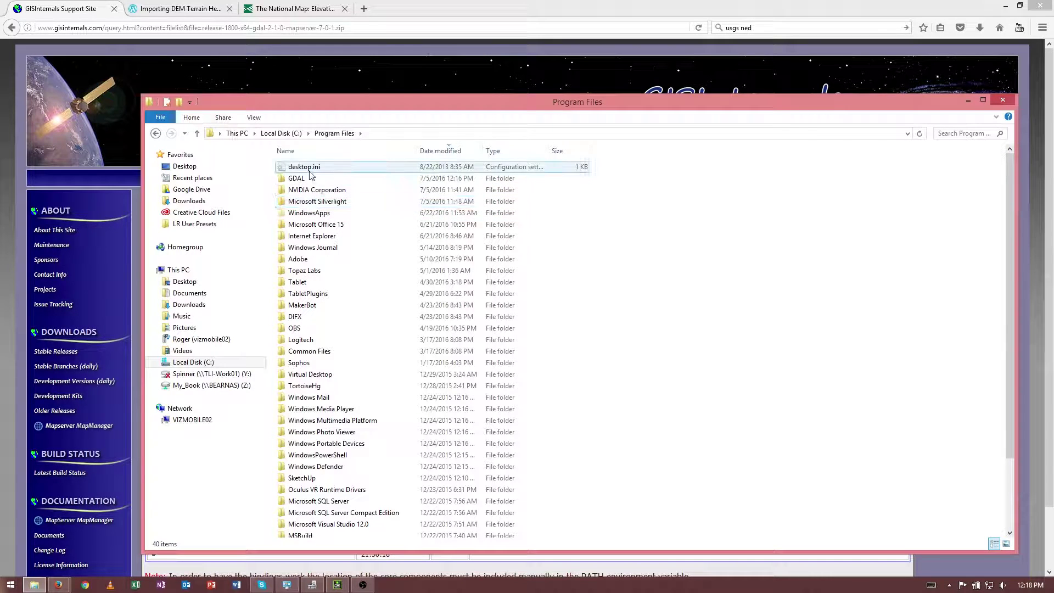
mouse_move(331, 170)
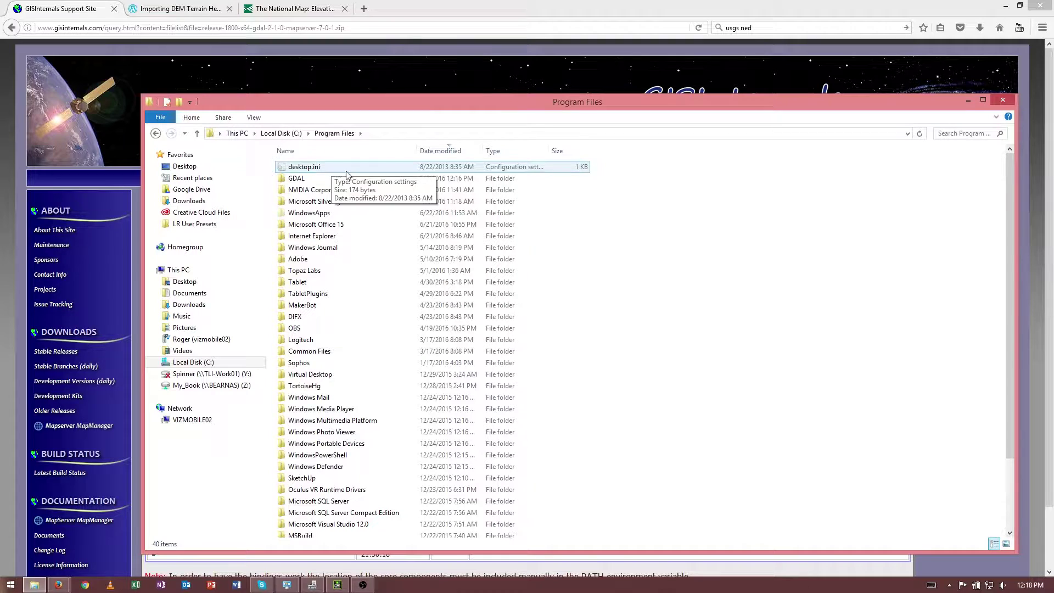
left_click(310, 179)
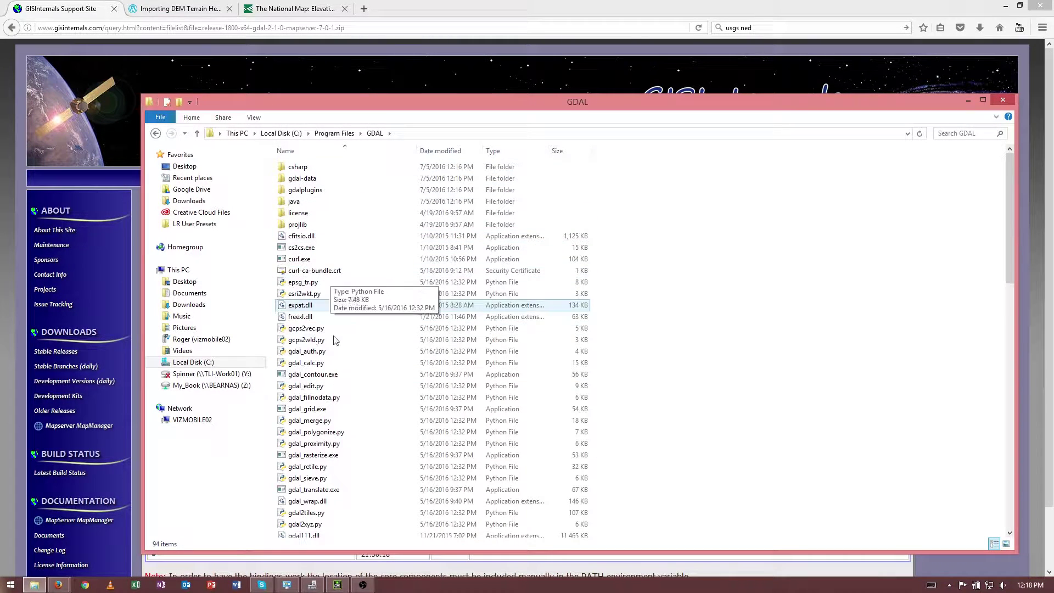
scroll(341, 352, "down", 4)
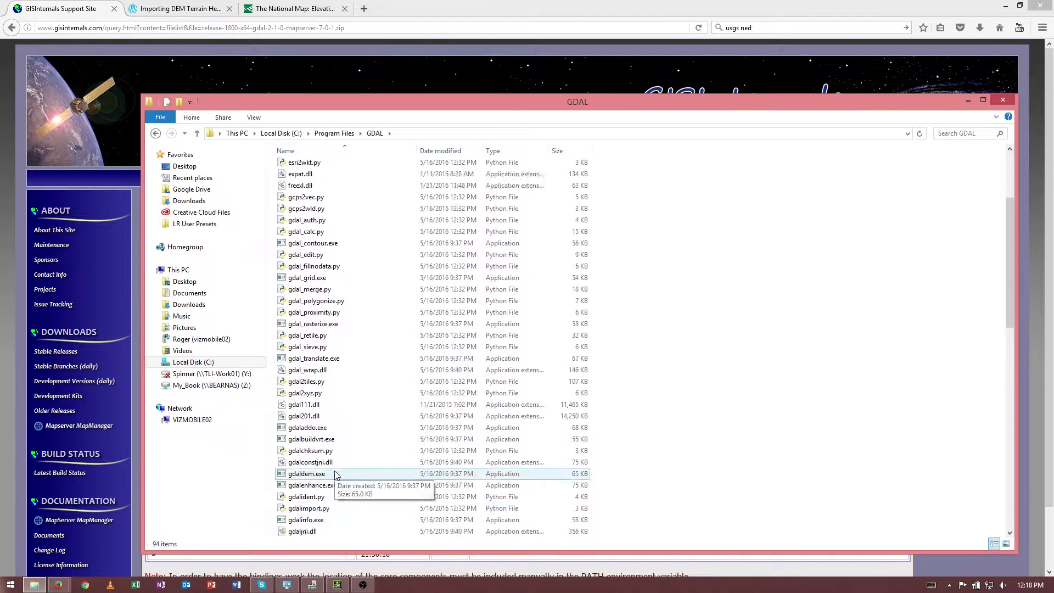
scroll(336, 475, "down", 1)
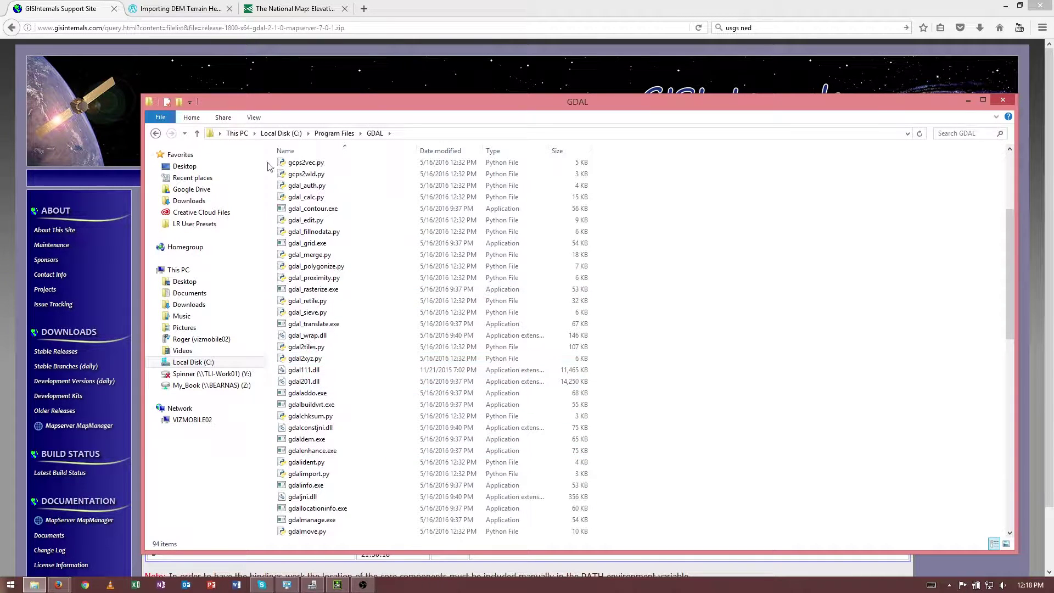
left_click(254, 118)
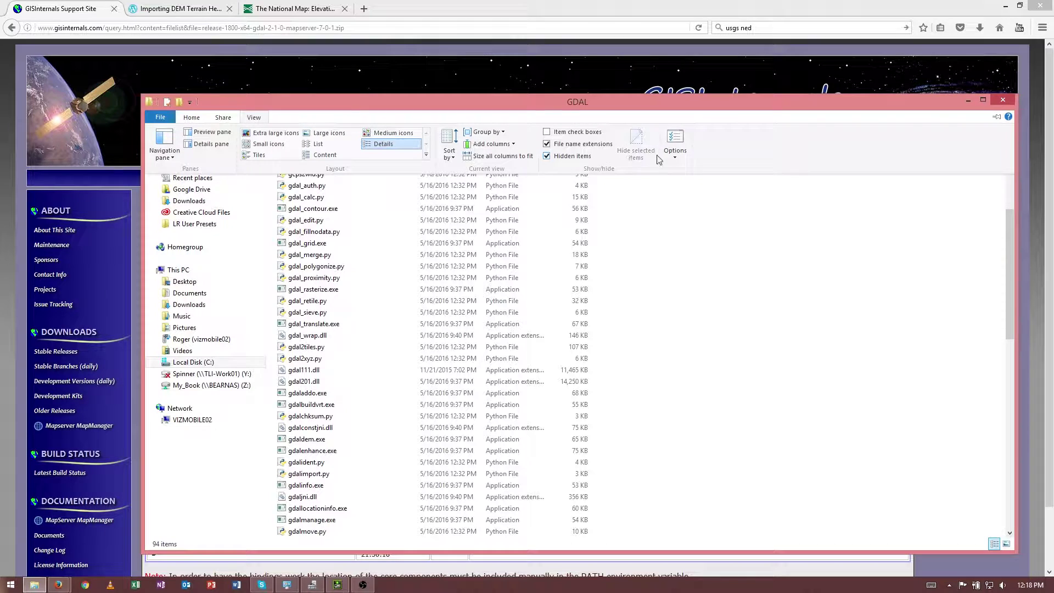
left_click(676, 156)
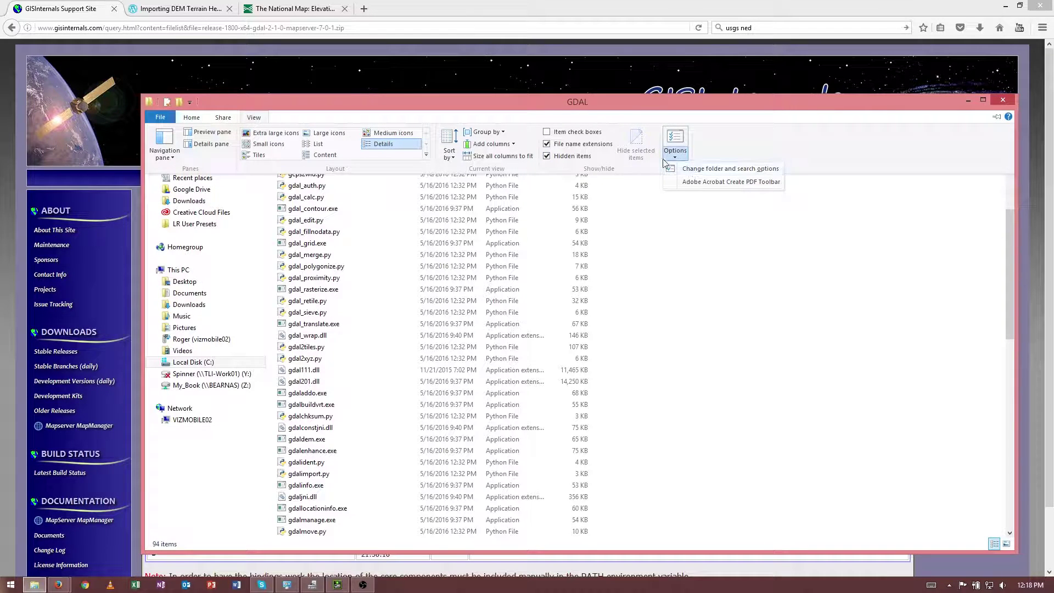
left_click(776, 169)
left_click(200, 180)
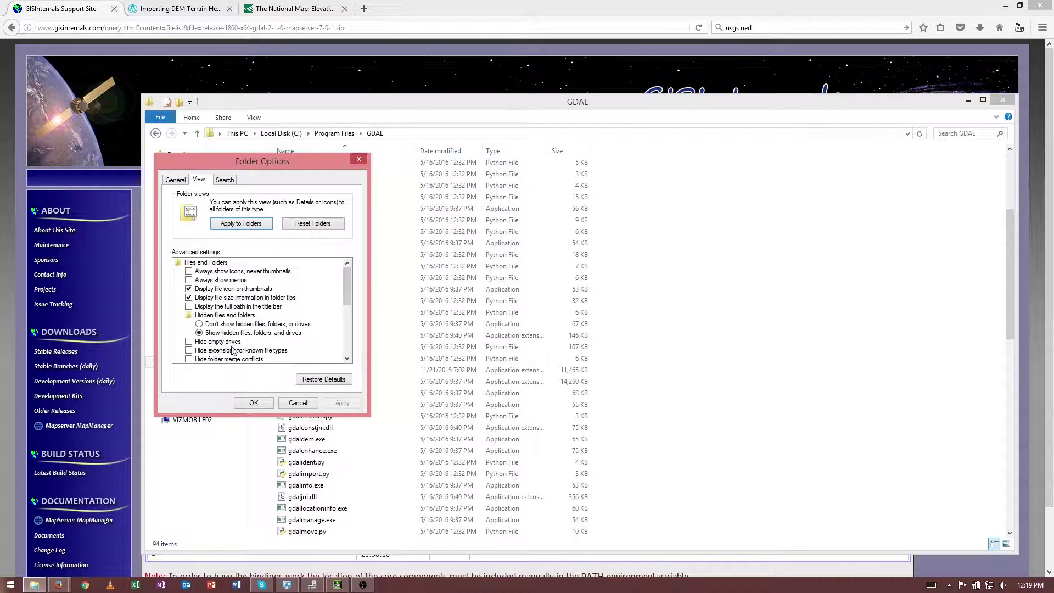
left_click_drag(350, 292, 352, 303)
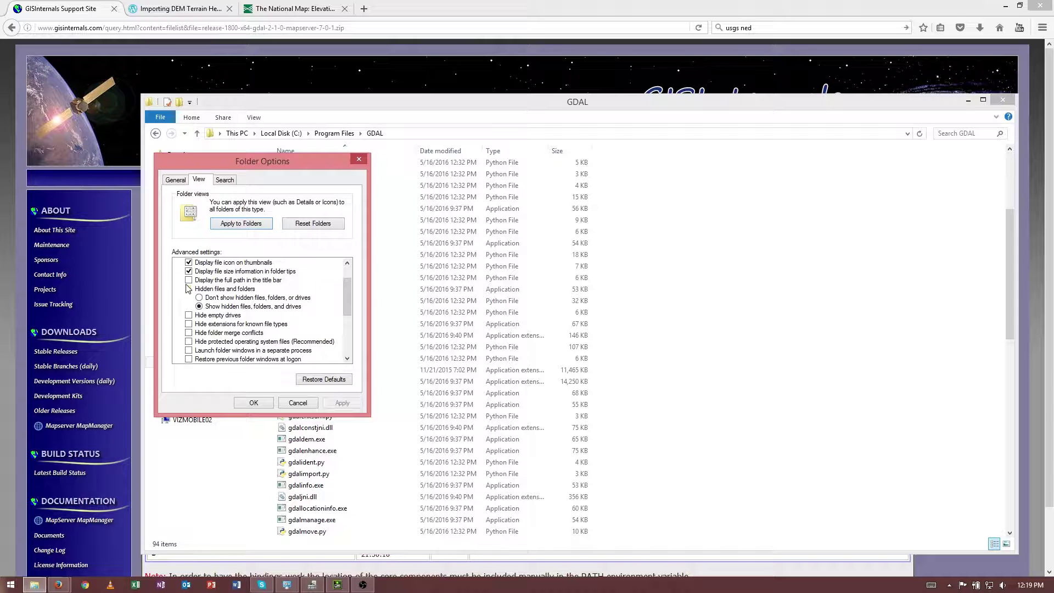
left_click(250, 403)
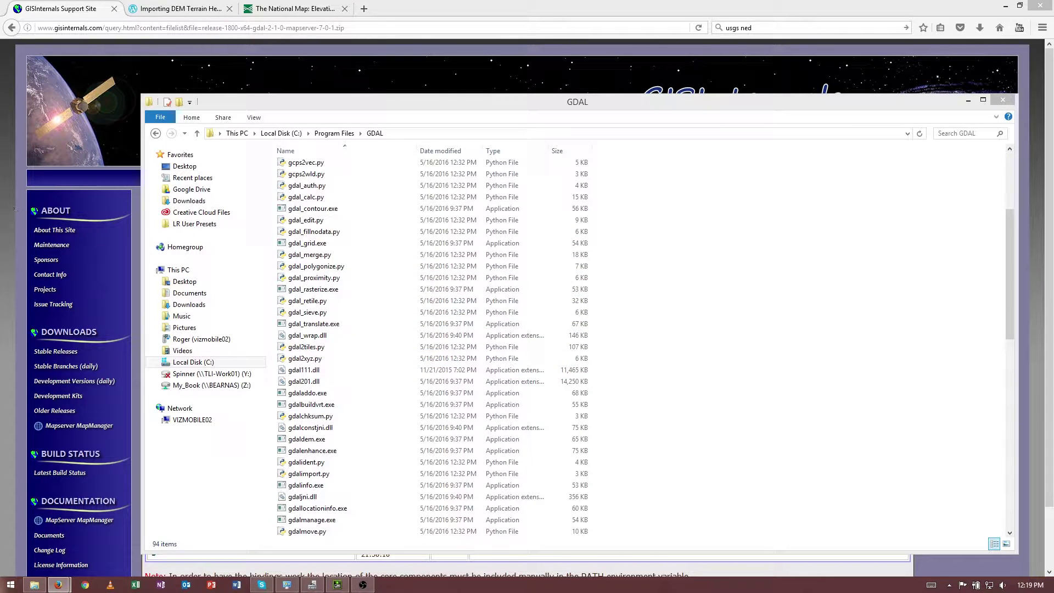
Bring the GISInternals release file list forward and scroll to its note on adding core components to PATH
left_click(510, 7)
scroll(471, 364, "down", 2)
scroll(471, 364, "down", 1)
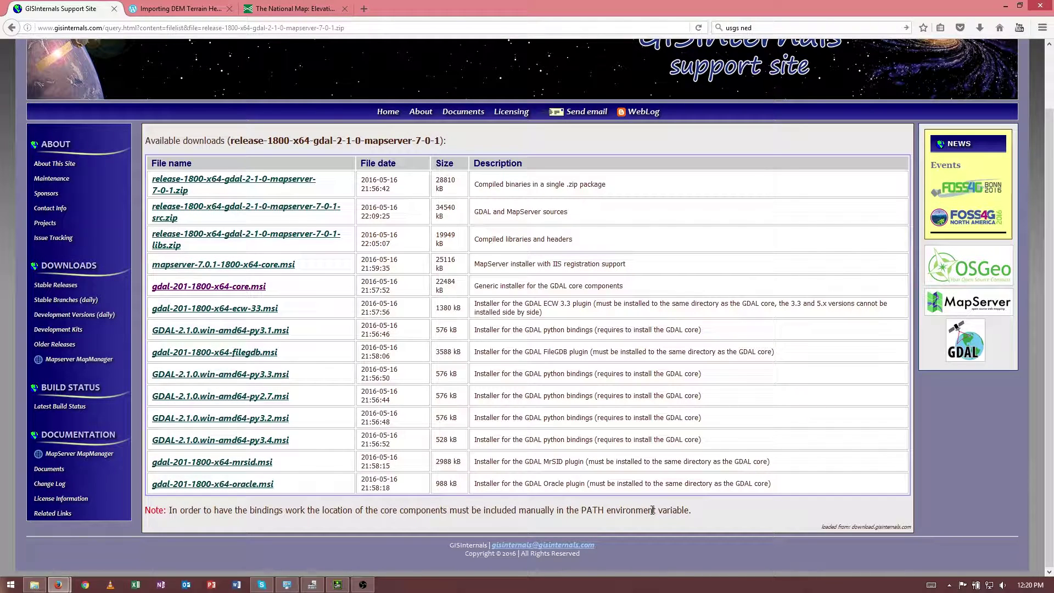
Launch a Command Prompt by searching 'cmd' from the Start screen
key("super")
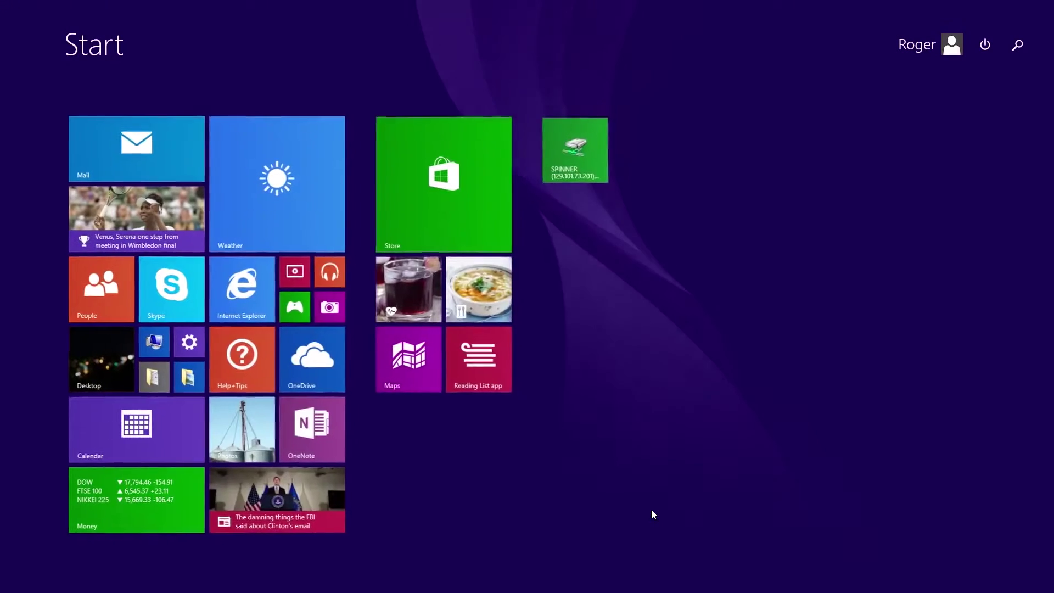
type("cmd")
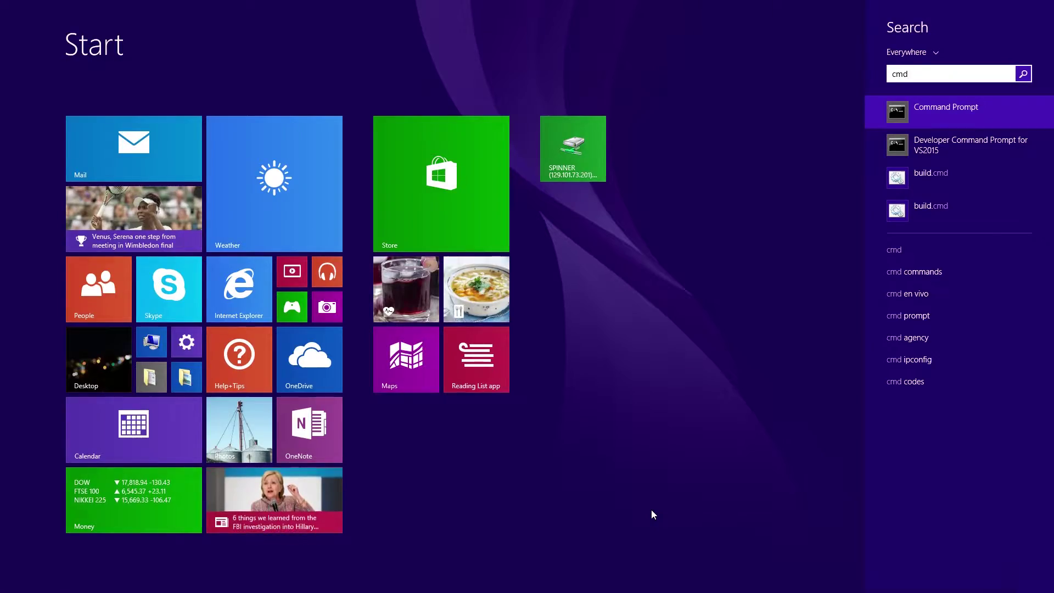
key("Return")
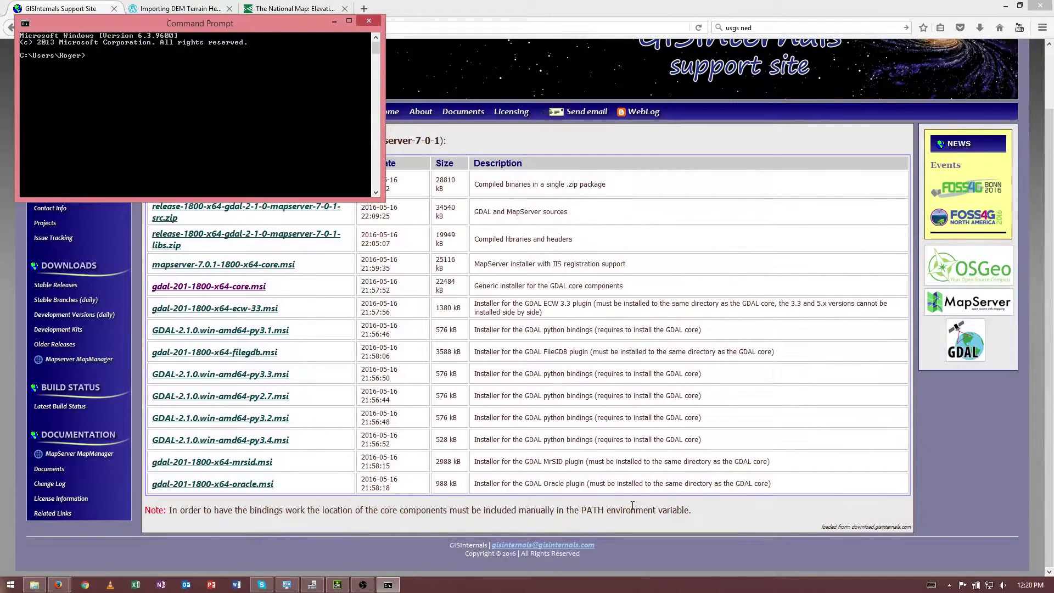
Select gdalinfo.exe in the GDAL folder, then run gdalinfo in the prompt, which isn't recognized
key("alt+Tab")
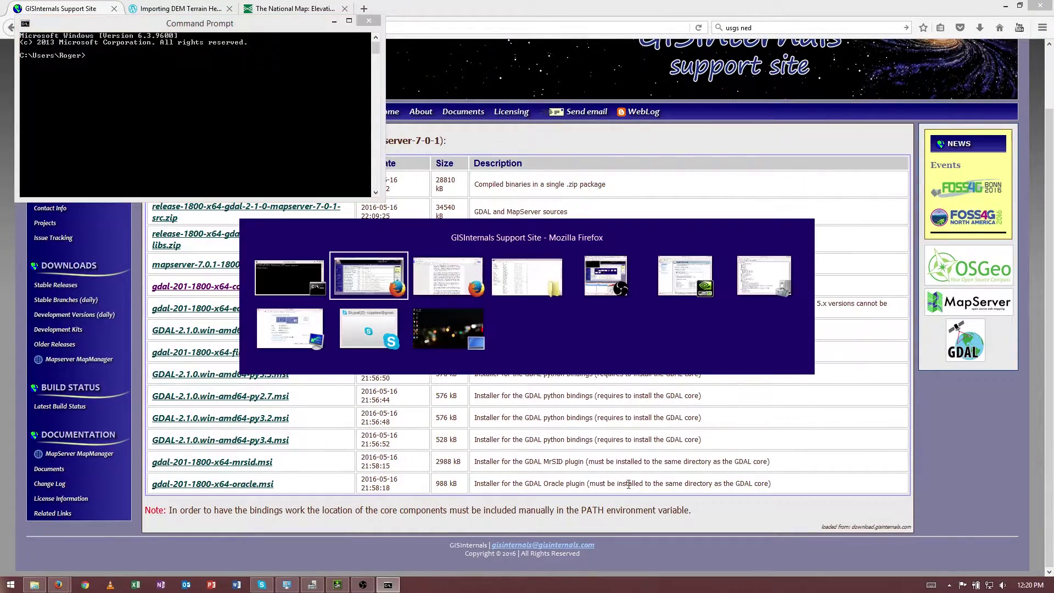
left_click(535, 275)
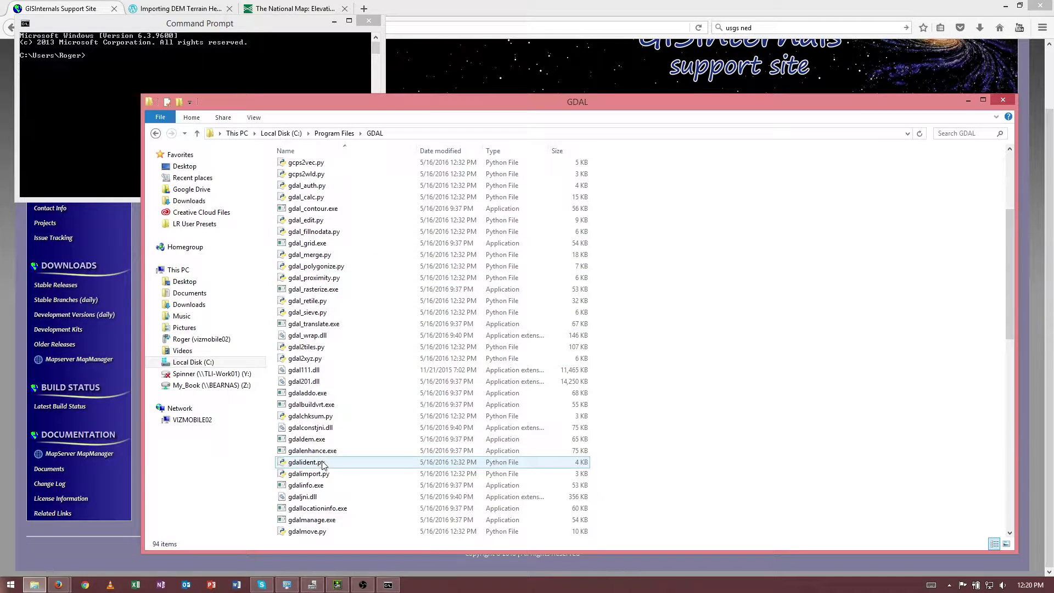
left_click(310, 485)
left_click(253, 24)
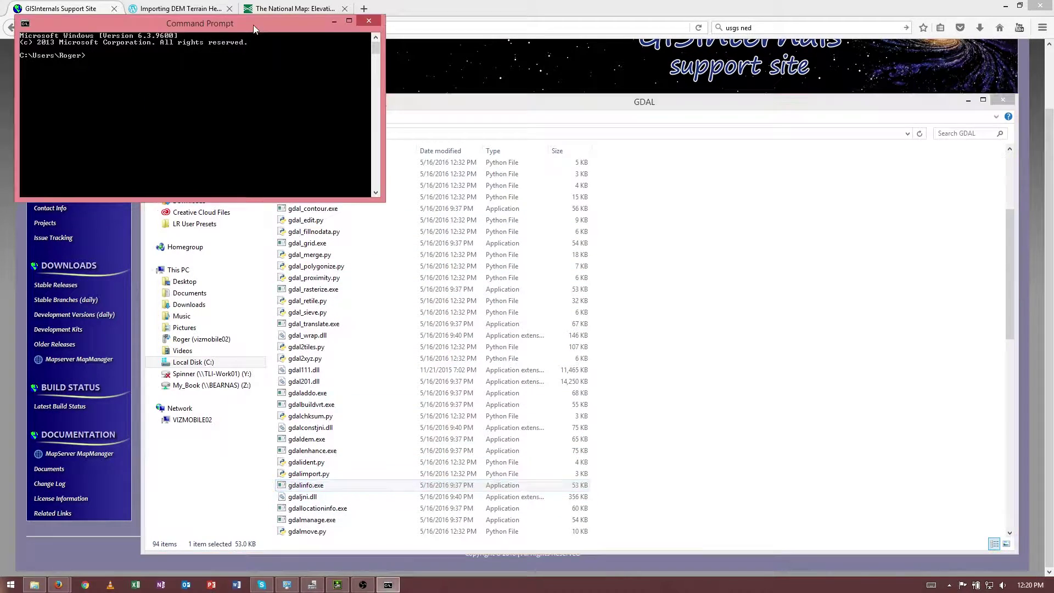
type("gdalinfo")
key("Return")
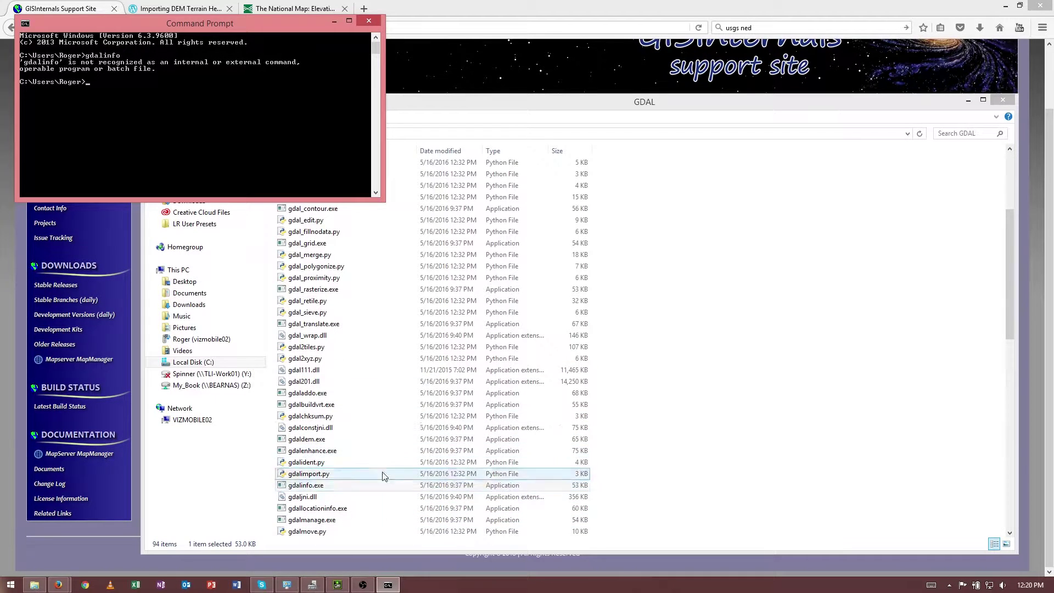
Select and copy the GDAL folder path C:\Program Files\GDAL from the address bar
left_click(580, 120)
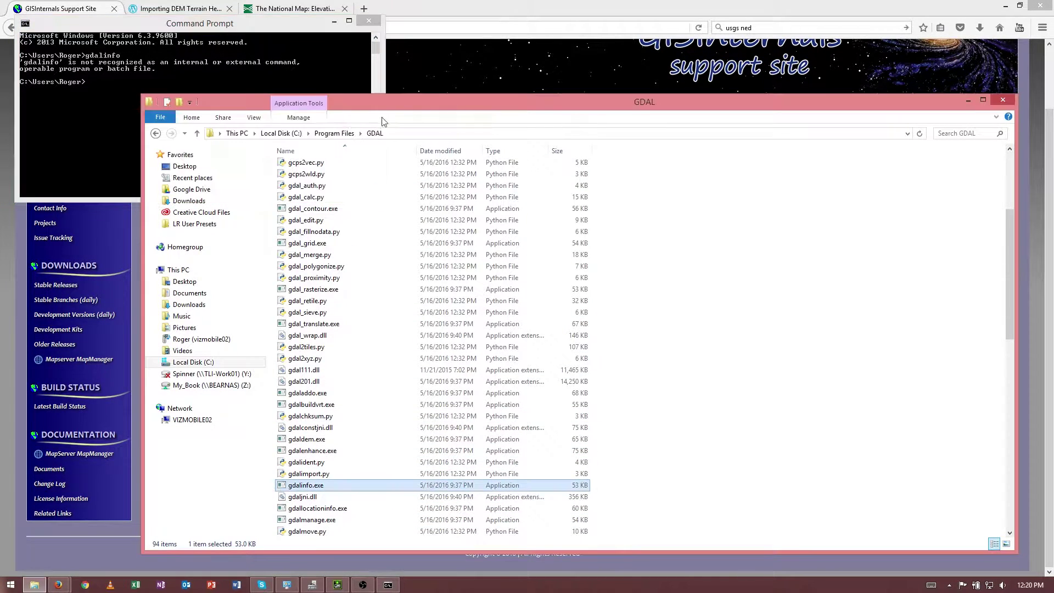
left_click(437, 131)
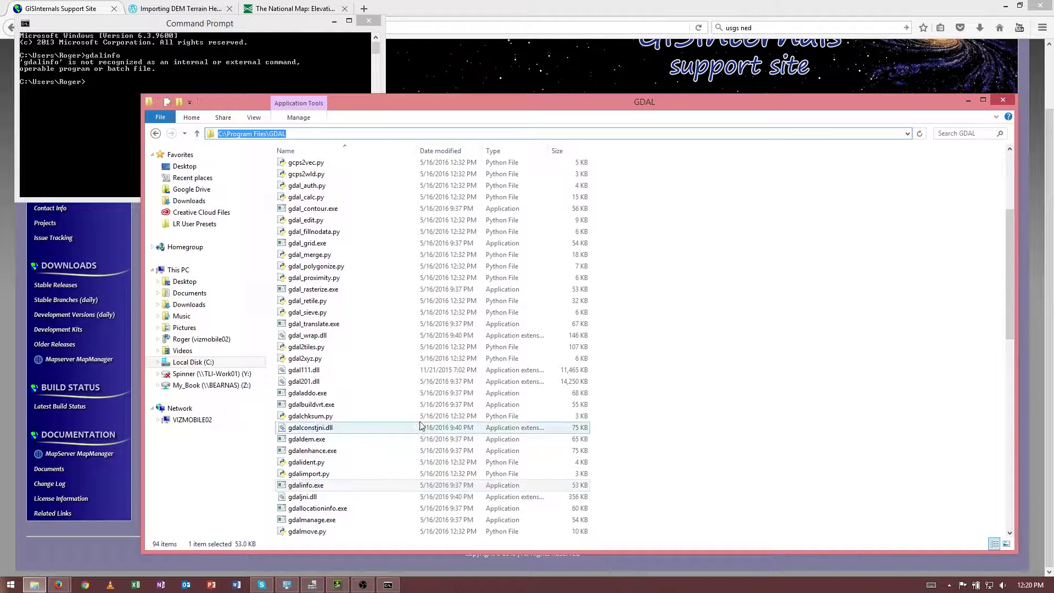
left_click(312, 134)
key("ctrl+a")
key("ctrl+c")
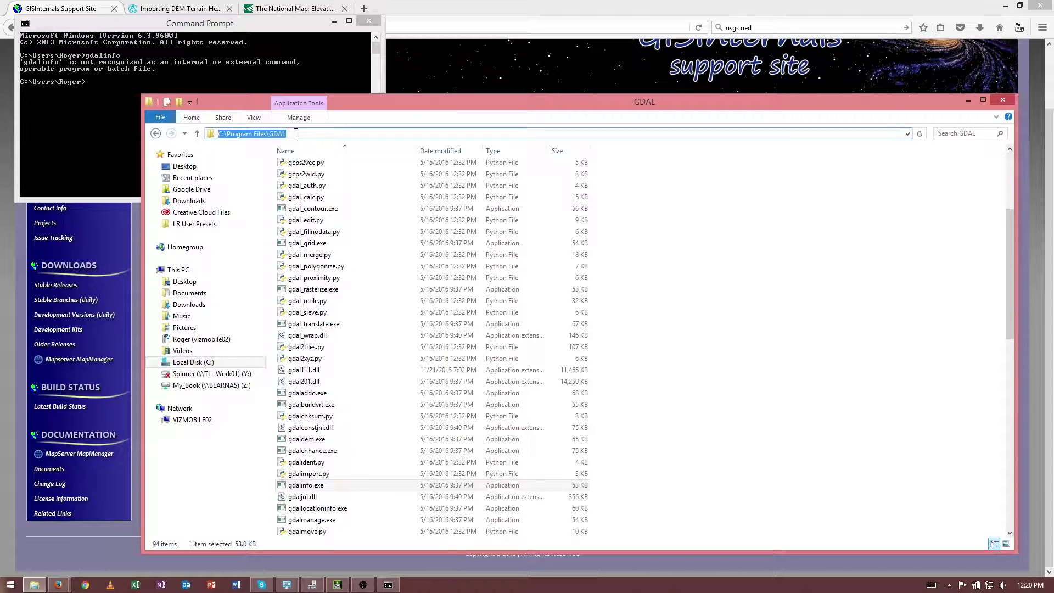
Search Start for 'this PC' and open its Properties to show the System window
left_click(10, 584)
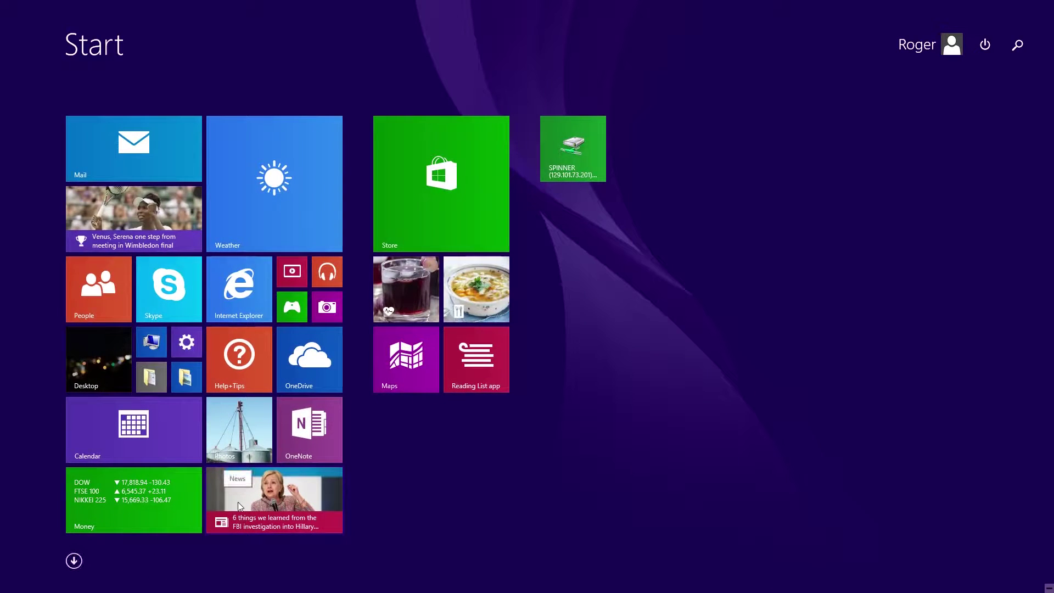
type("my")
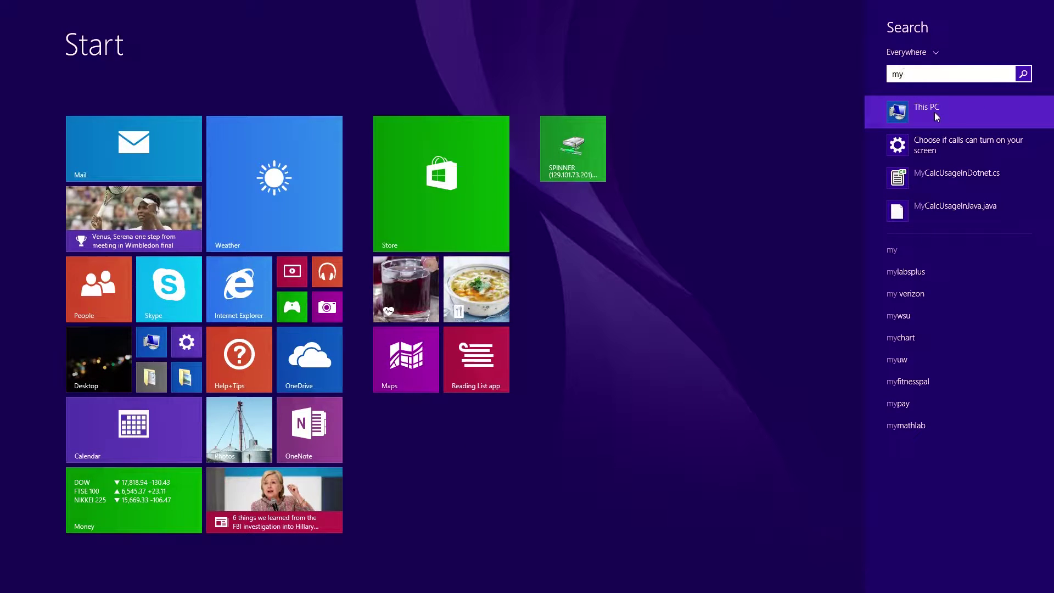
key("BackSpace")
key("BackSpace")
type("this PC")
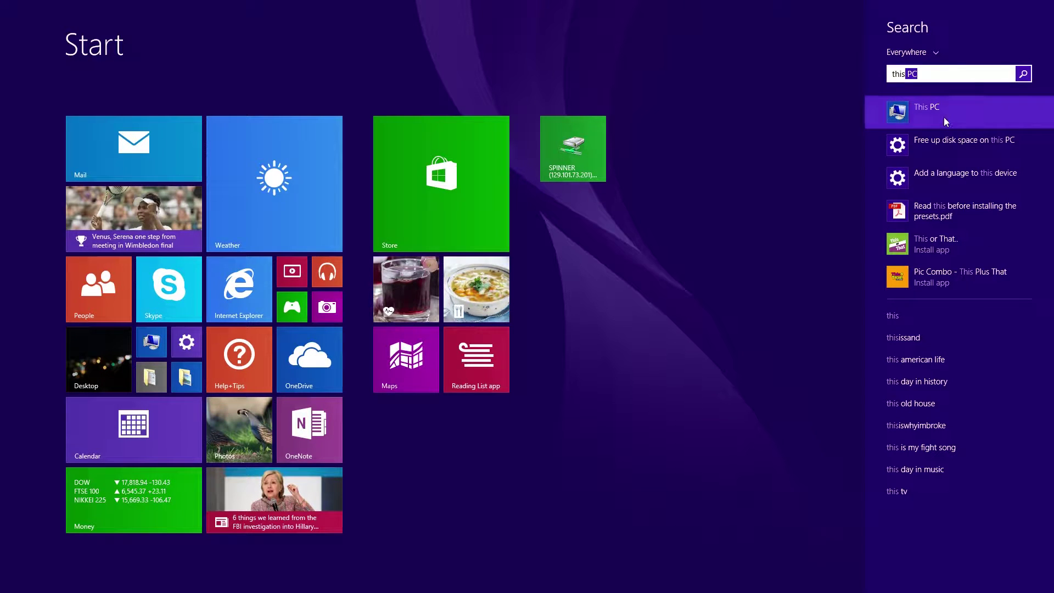
right_click(944, 117)
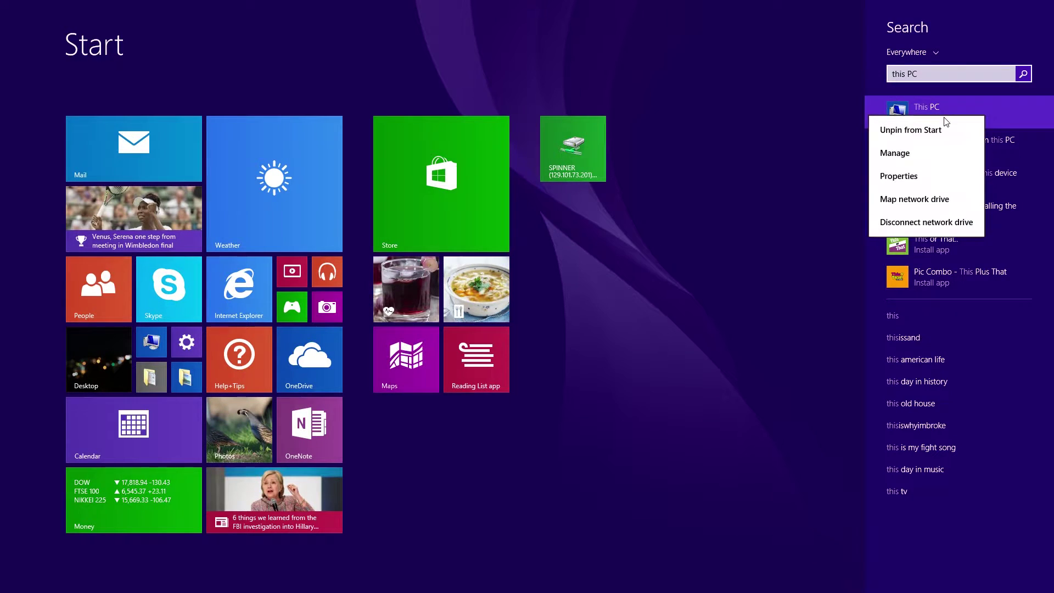
left_click(900, 176)
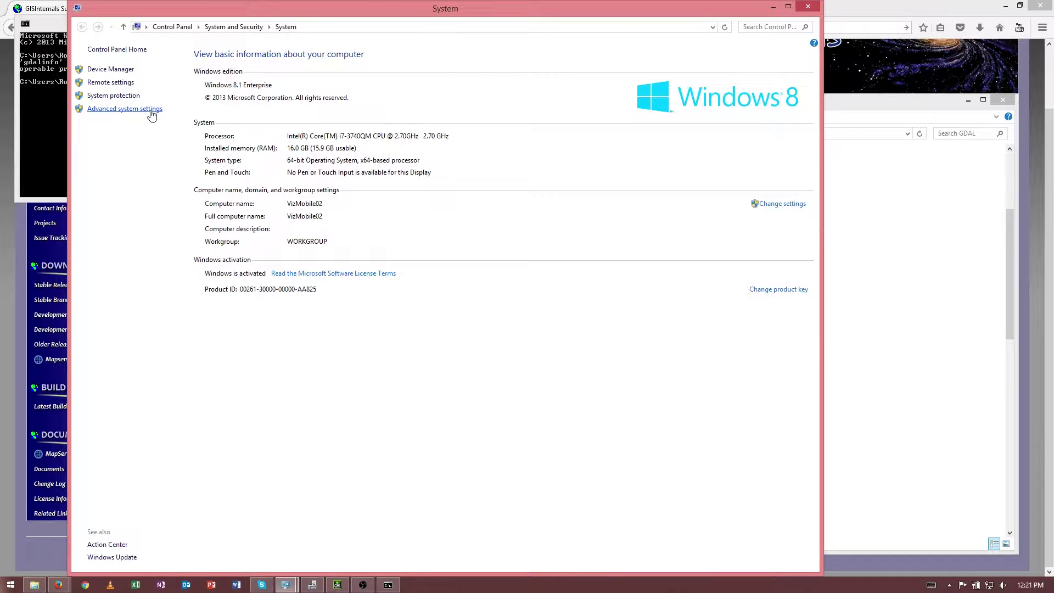
Open the system Path variable for editing through Advanced system settings and Environment Variables
left_click(151, 112)
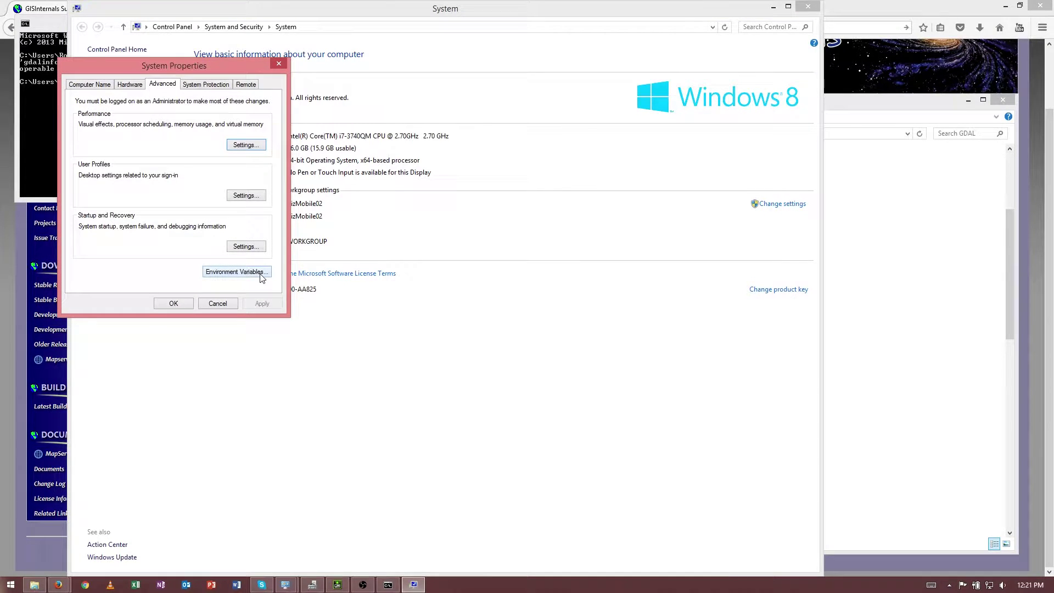
left_click(261, 274)
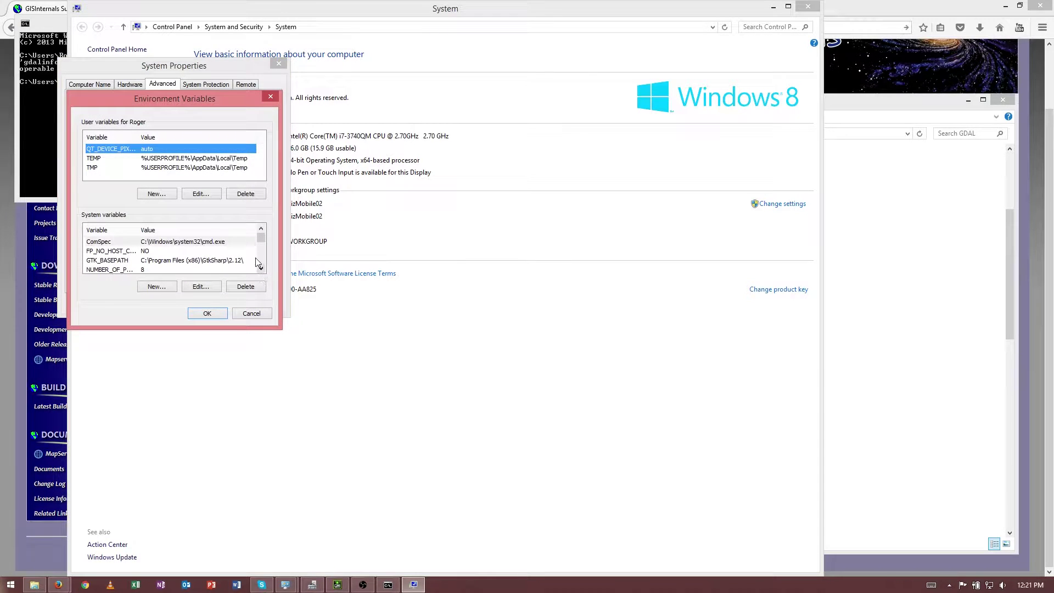
left_click(264, 269)
left_click(265, 269)
left_click(218, 270)
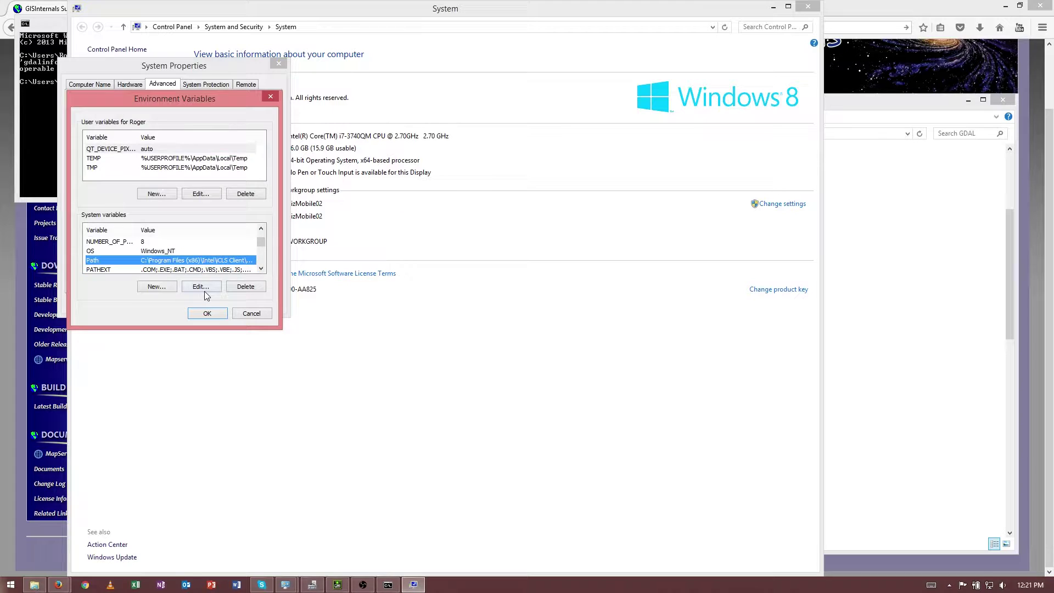
left_click(201, 287)
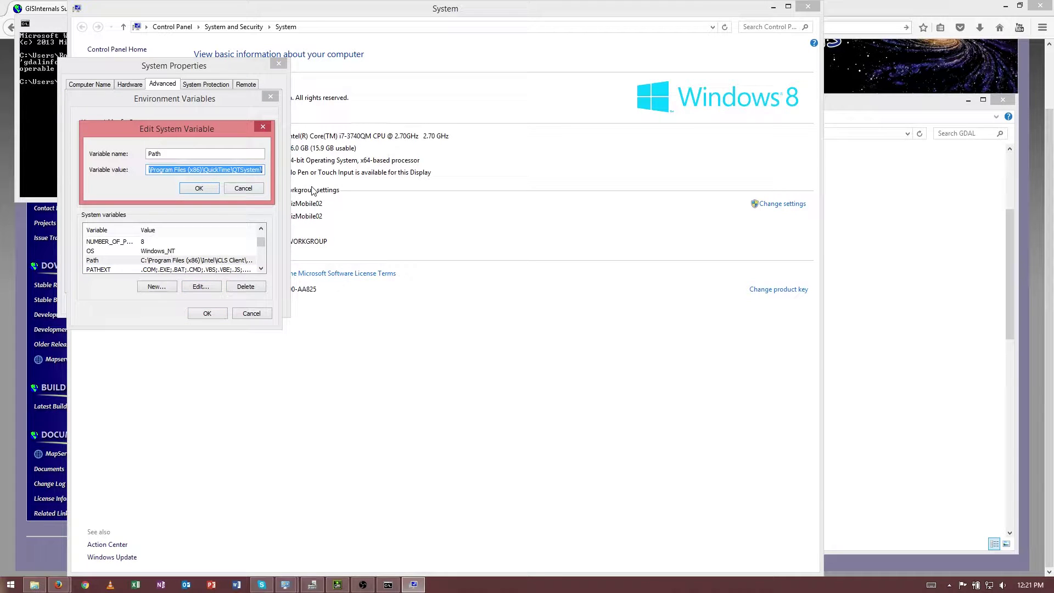
Append ;C:\Program Files\GDAL to the end of Path and confirm all dialogs
key("End")
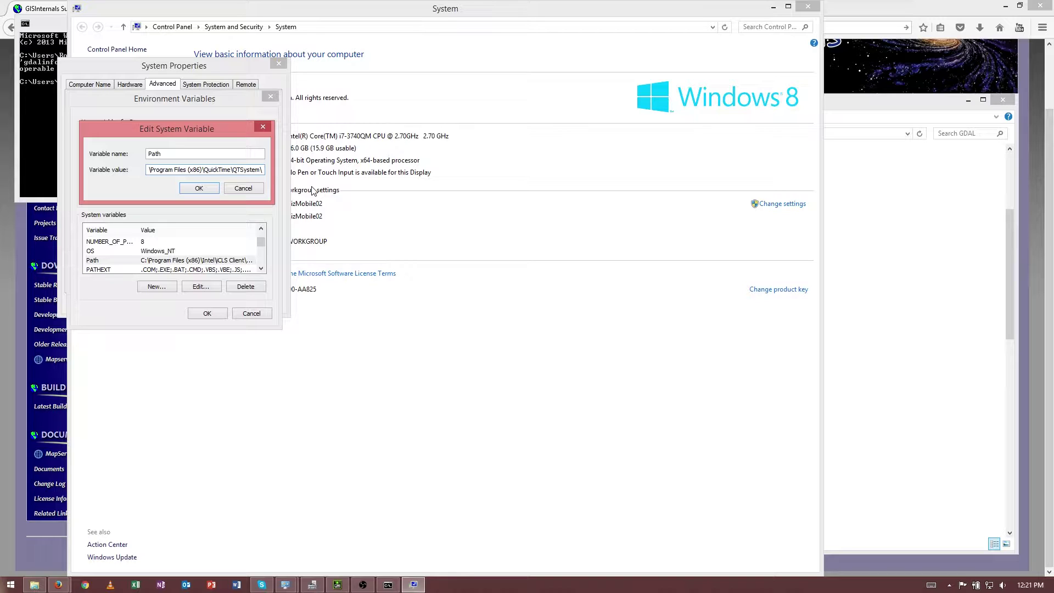
type(";")
key("ctrl+v")
left_click(198, 188)
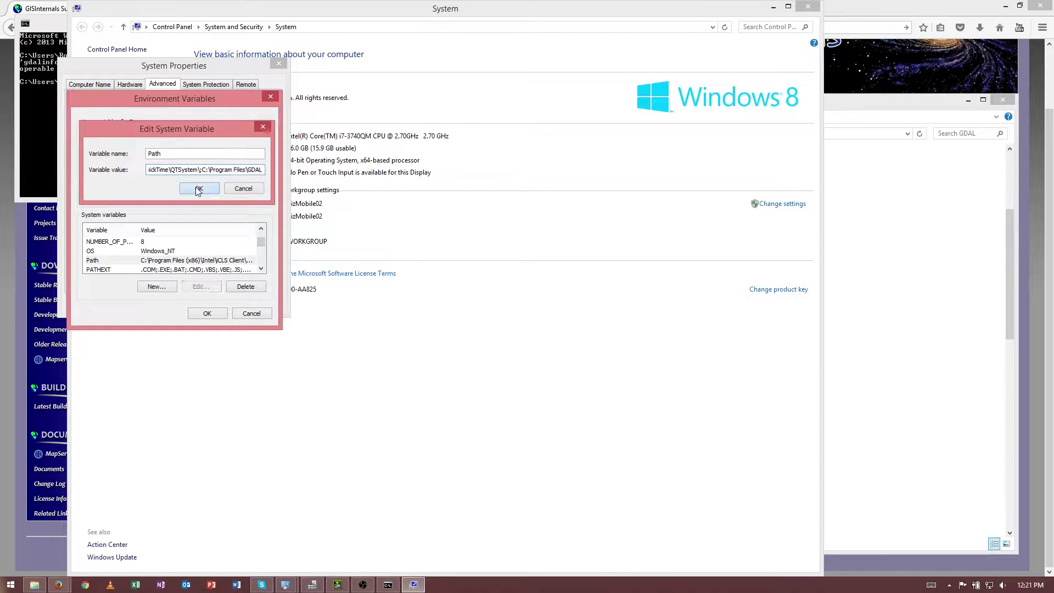
left_click(207, 313)
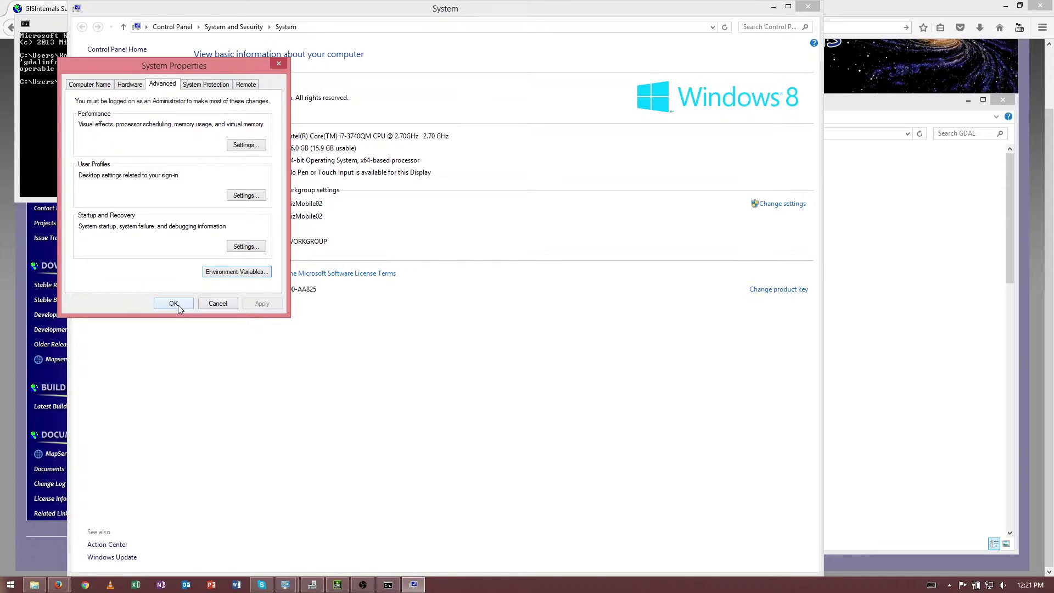
left_click(178, 305)
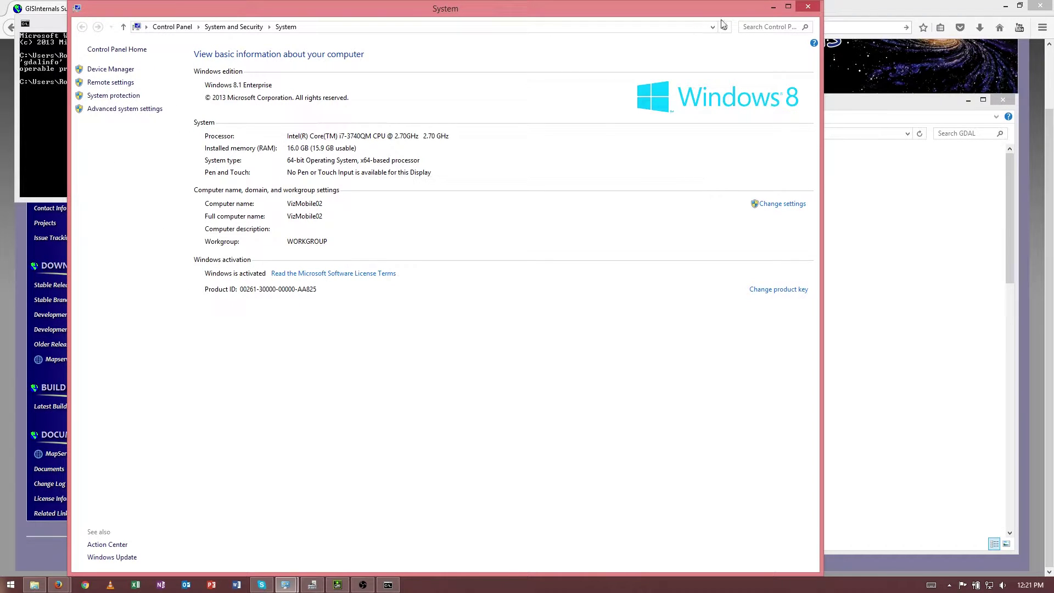
Select the Windows Explorer process in Task Manager's process list and restart it
left_click(54, 118)
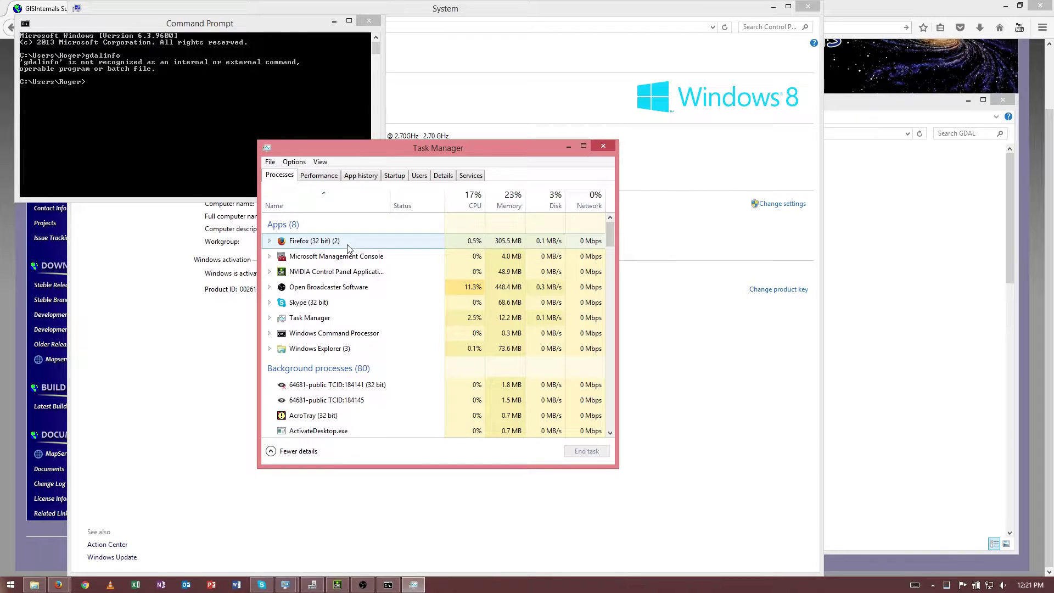
scroll(464, 345, "down", 1)
scroll(460, 361, "down", 7)
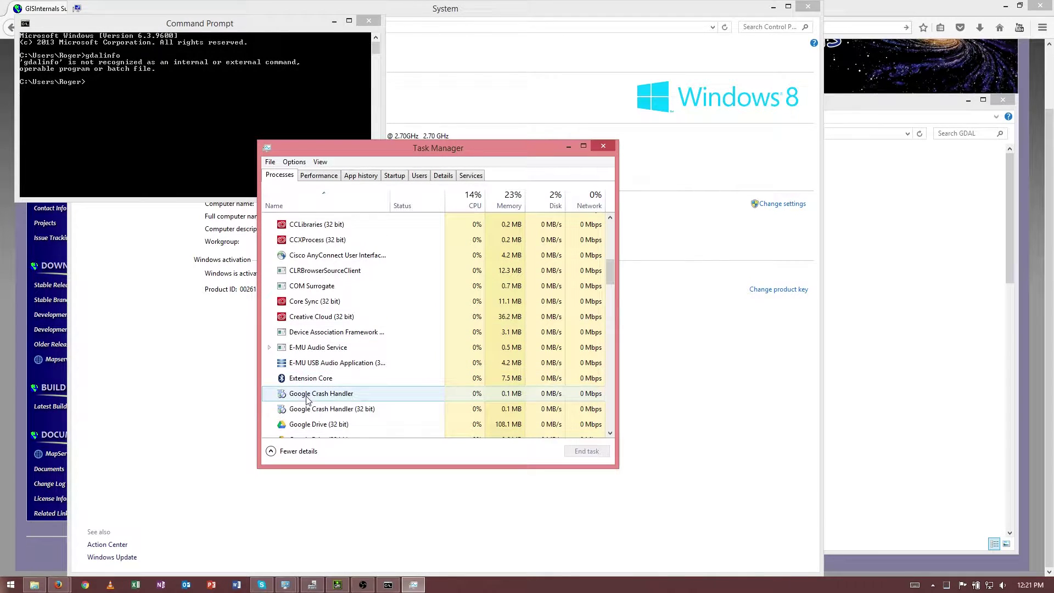
scroll(311, 397, "down", 2)
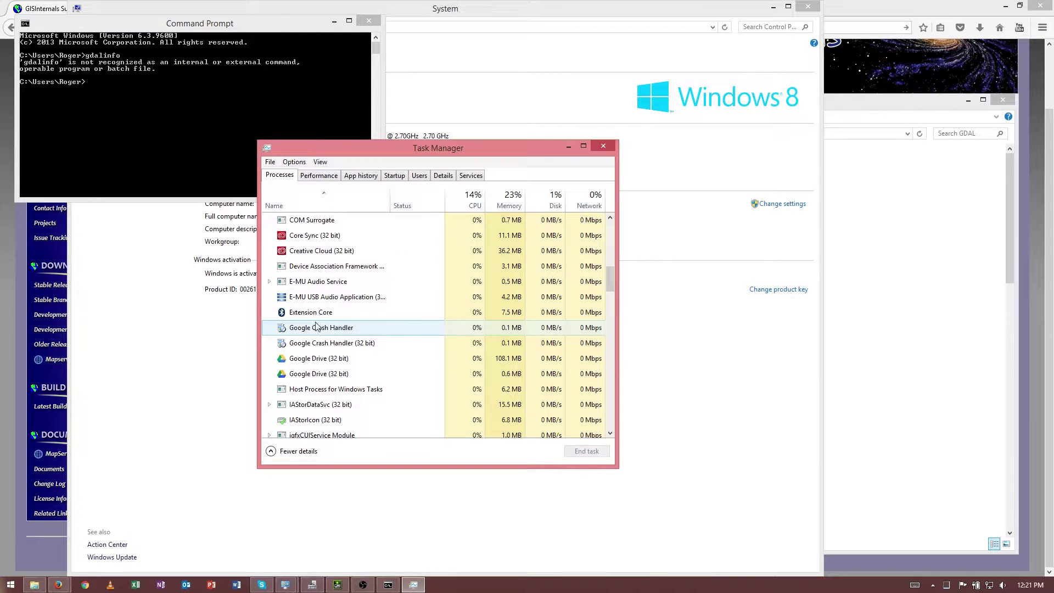
scroll(329, 362, "up", 1)
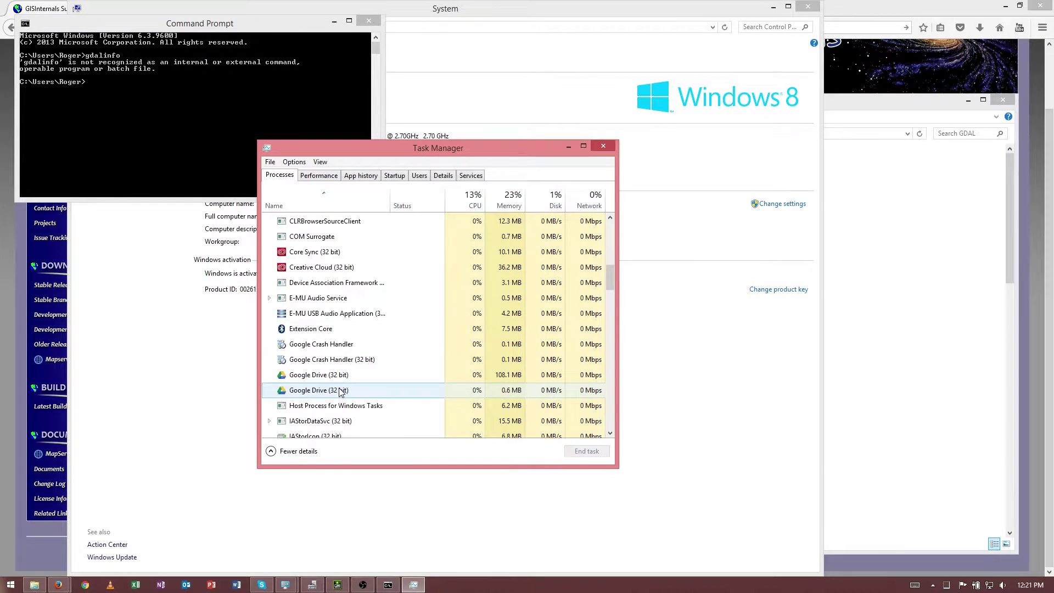
scroll(340, 391, "up", 9)
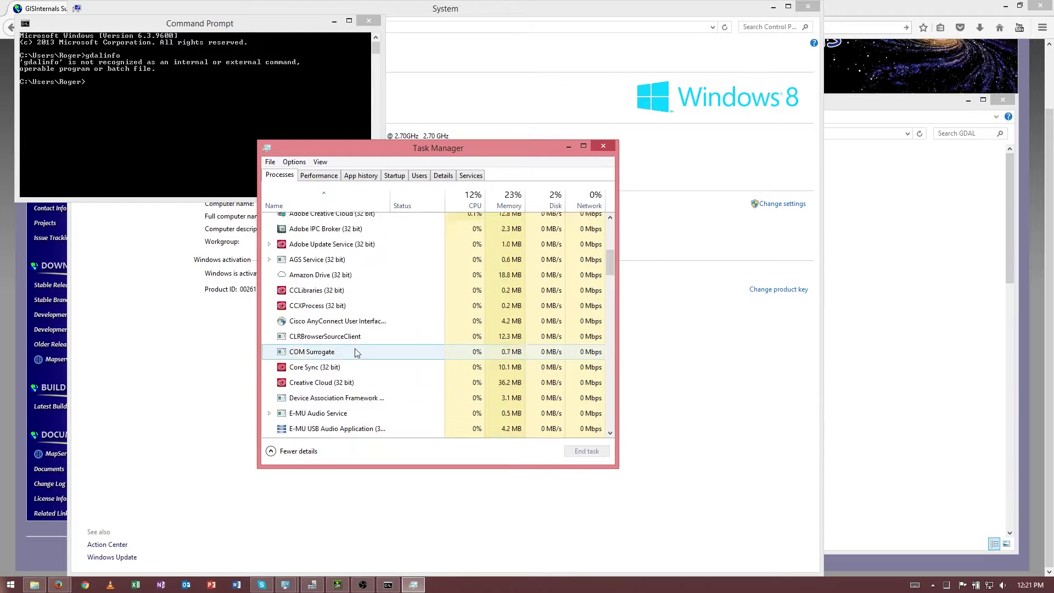
scroll(371, 336, "up", 1)
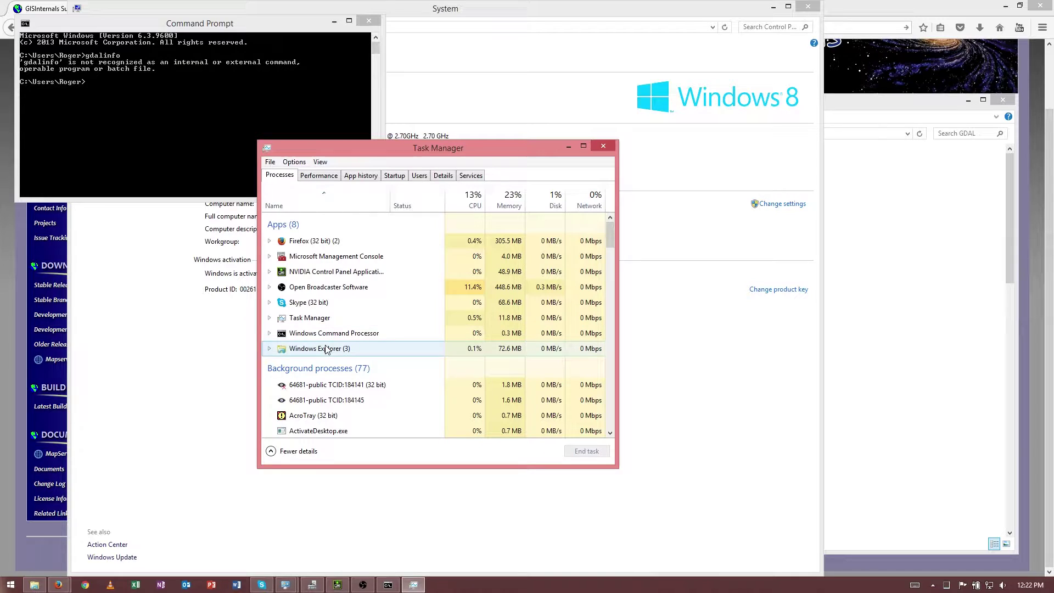
left_click(320, 350)
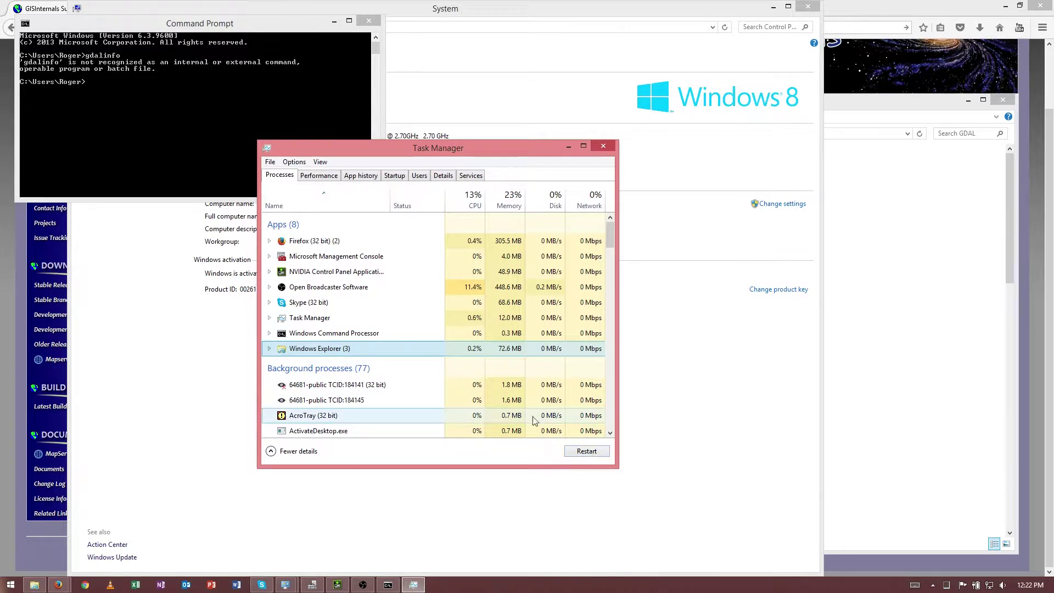
left_click(587, 452)
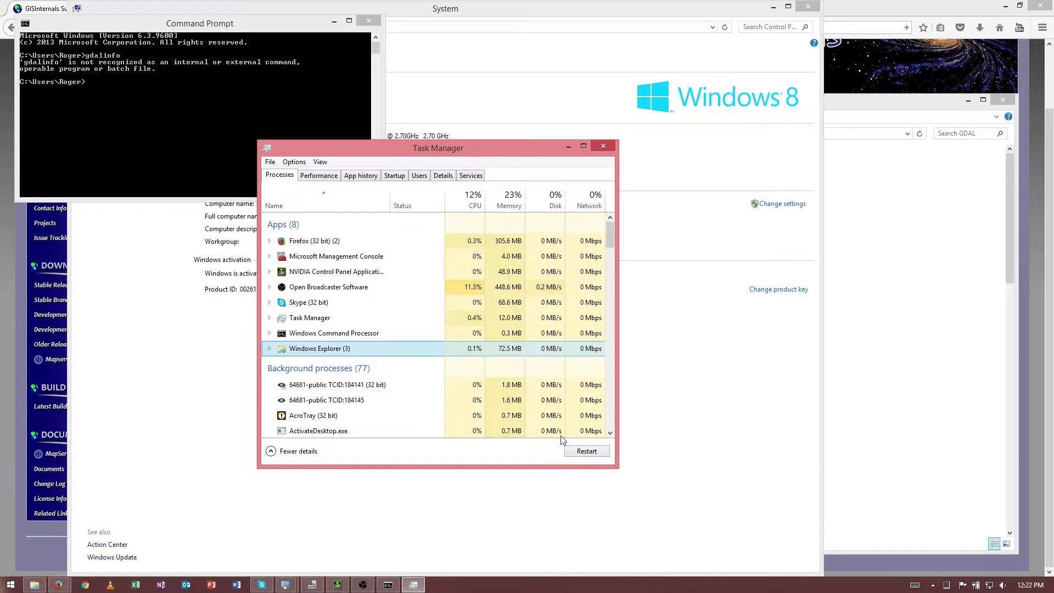
End the Windows Explorer task, then relaunch explorer through File > Run new task
right_click(356, 350)
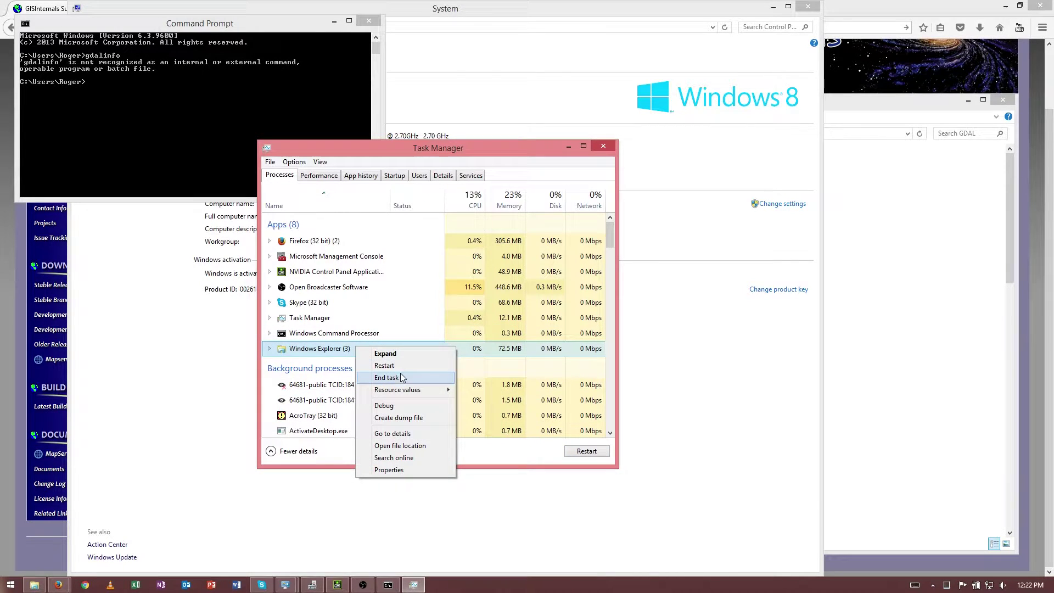
left_click(400, 377)
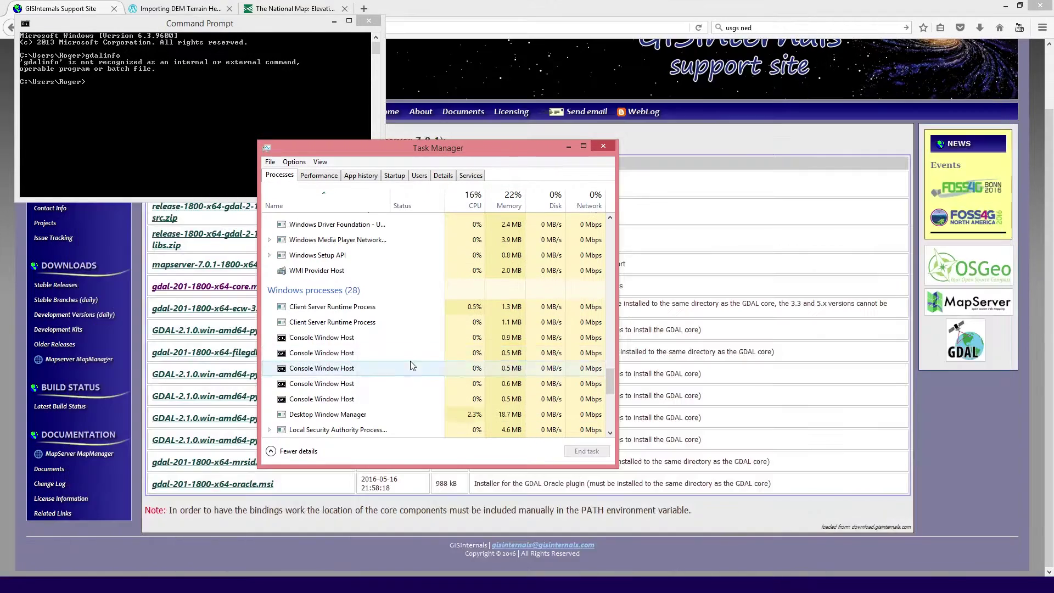
left_click(270, 162)
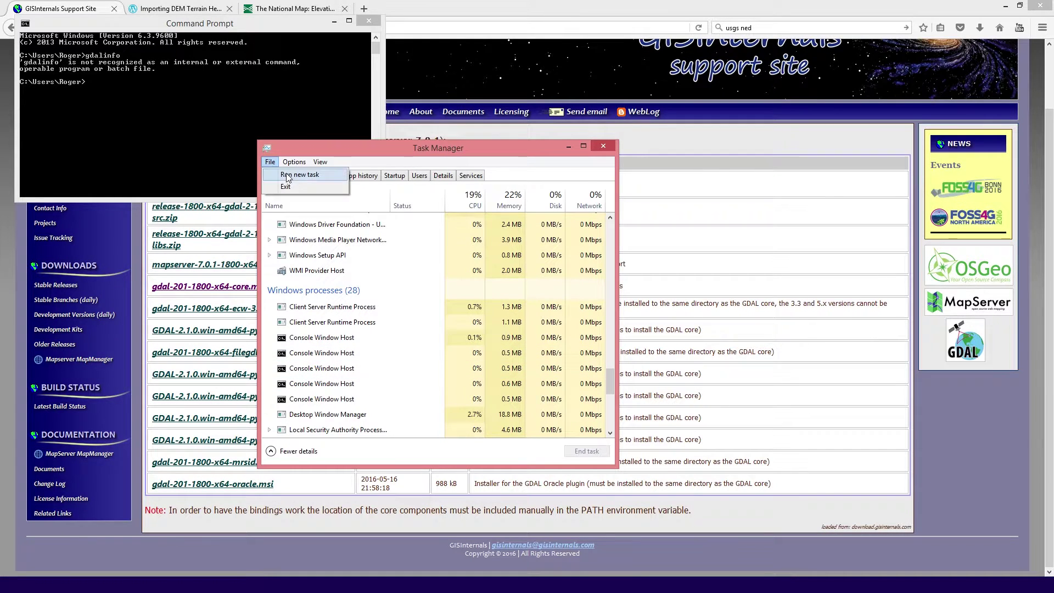
left_click(289, 176)
type("wx")
key("BackSpace")
key("BackSpace")
type("explorer")
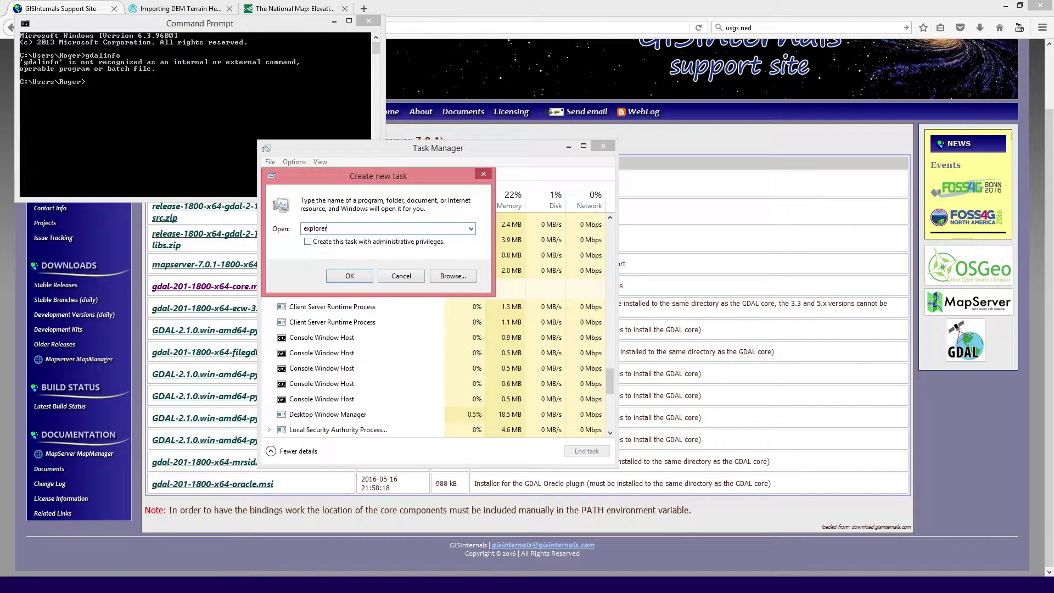
key("Return")
left_click(207, 113)
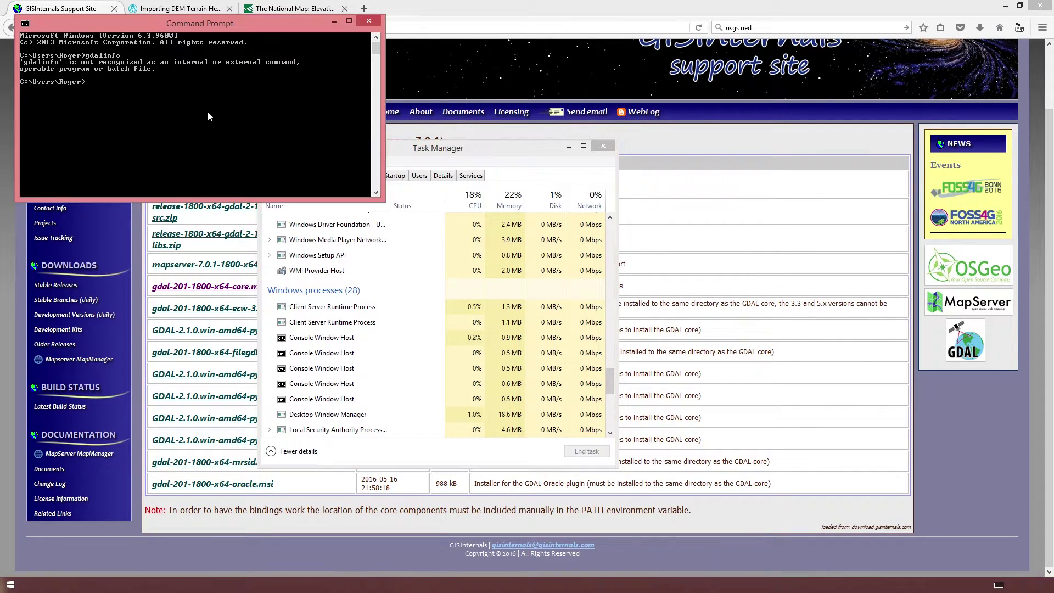
Replace the old Command Prompt with a new one found by searching 'com', and run PATH
type("P")
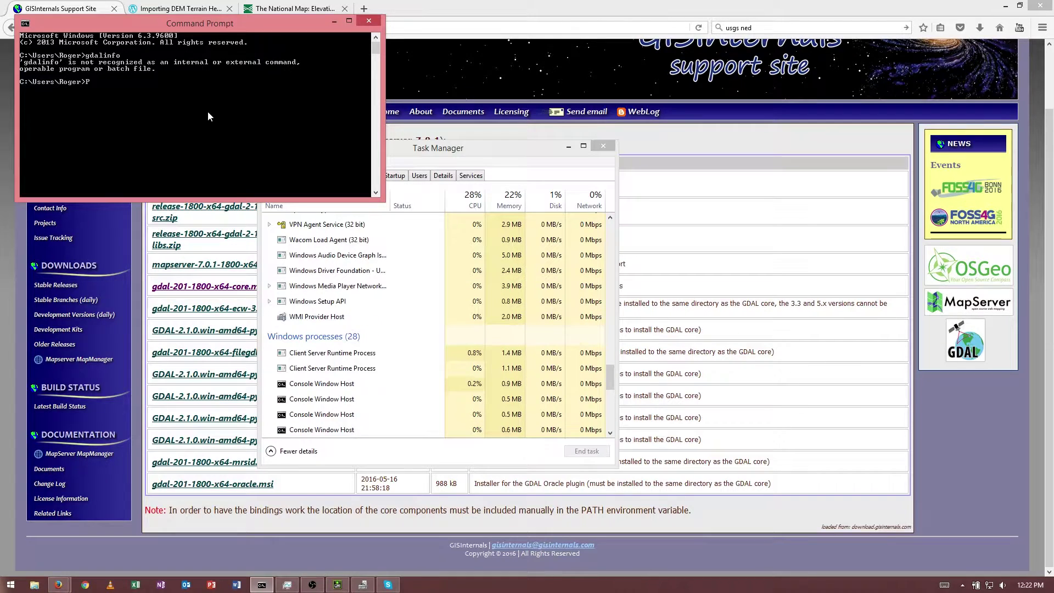
left_click(376, 22)
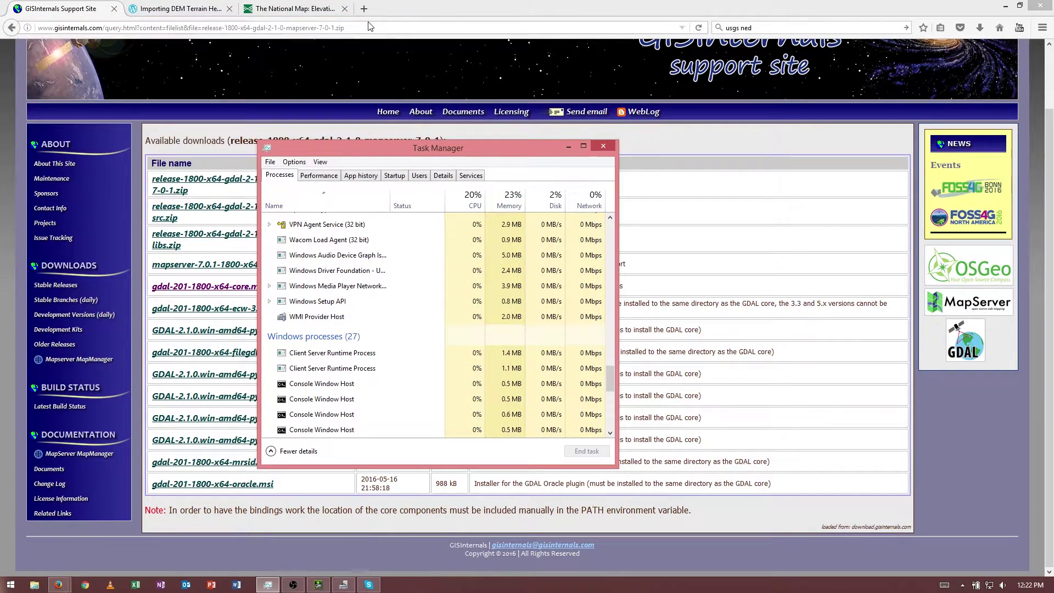
key("super")
type("command Prompt")
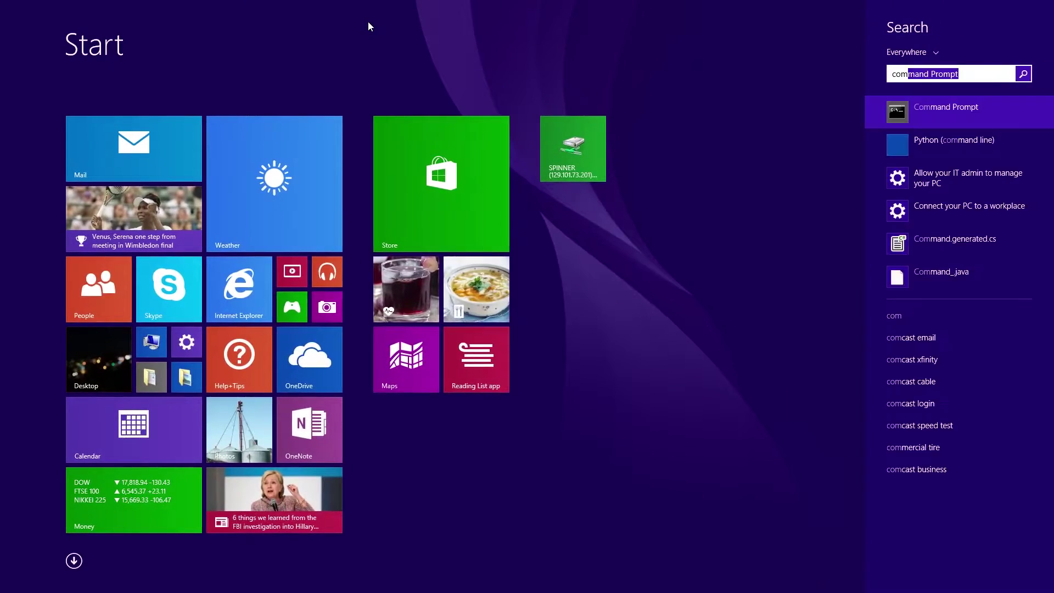
key("Return")
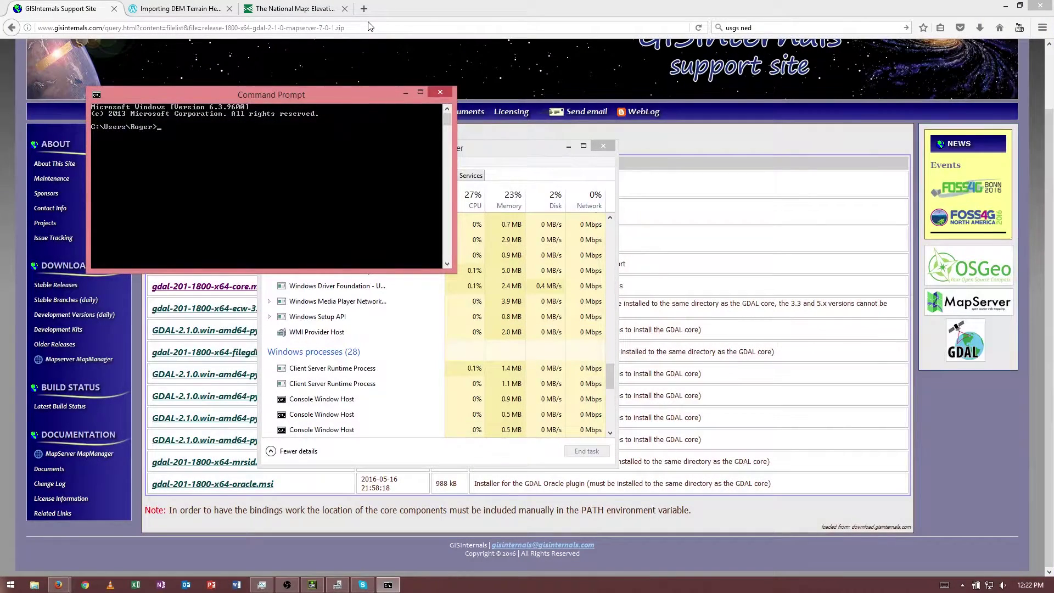
type("PATH")
key("Return")
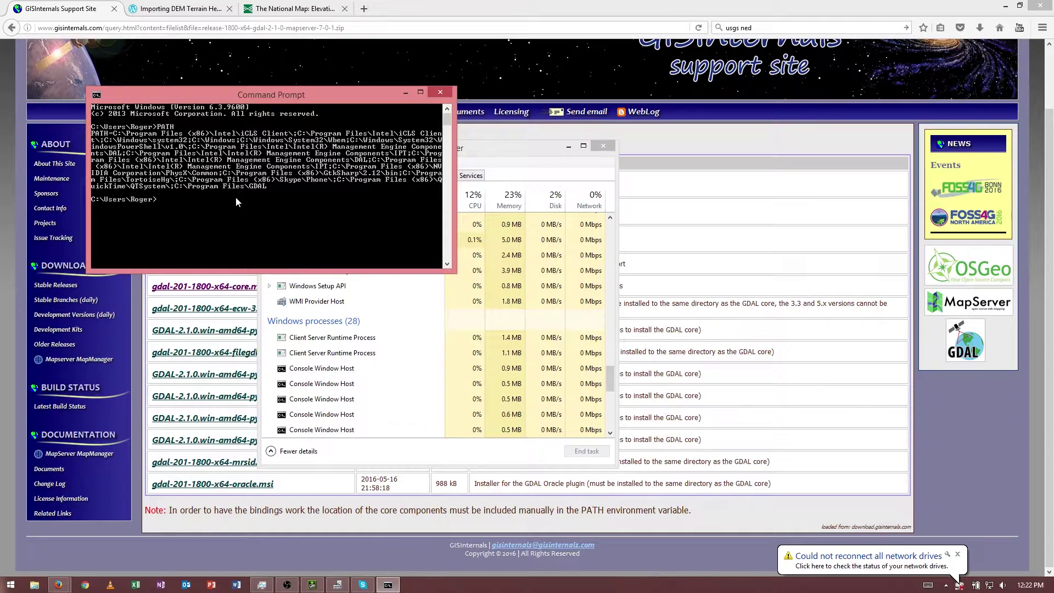
Run gdalinfo, getting its usage options and 'FAILURE: No datasource specified.'
type("gdal")
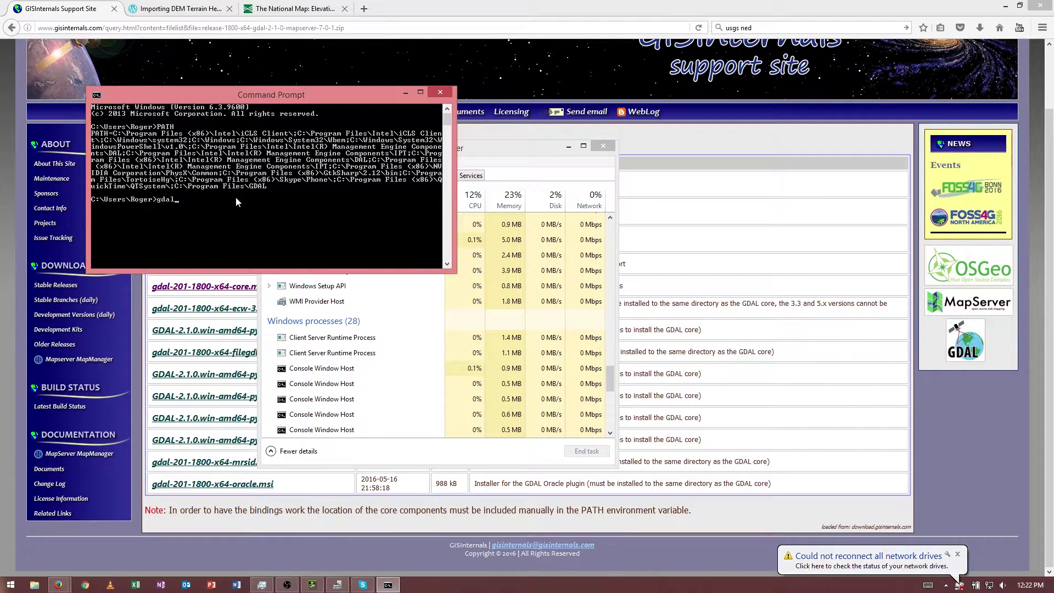
type("info")
key("Return")
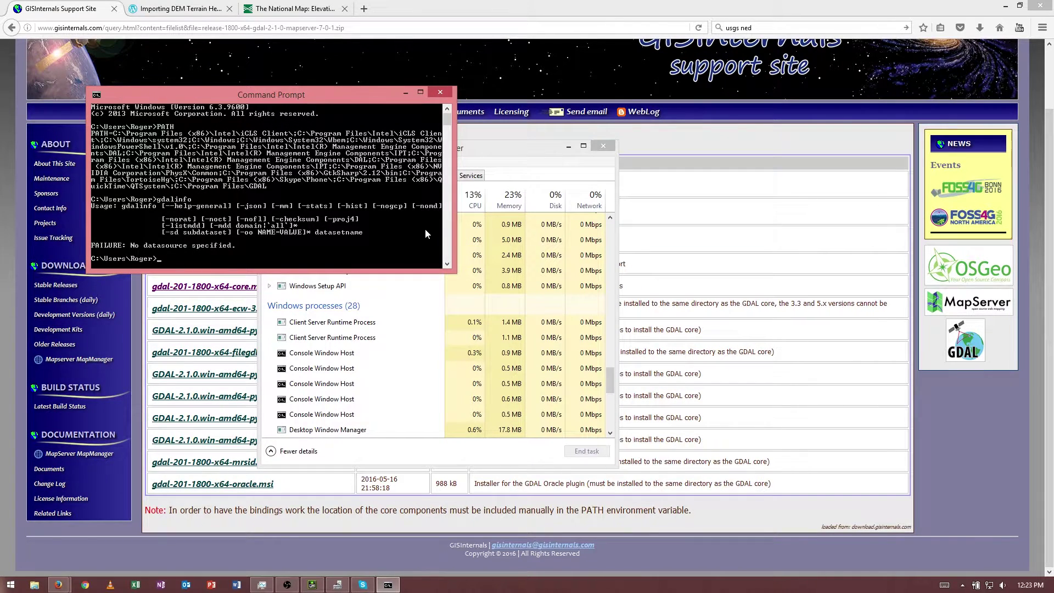
left_click(134, 416)
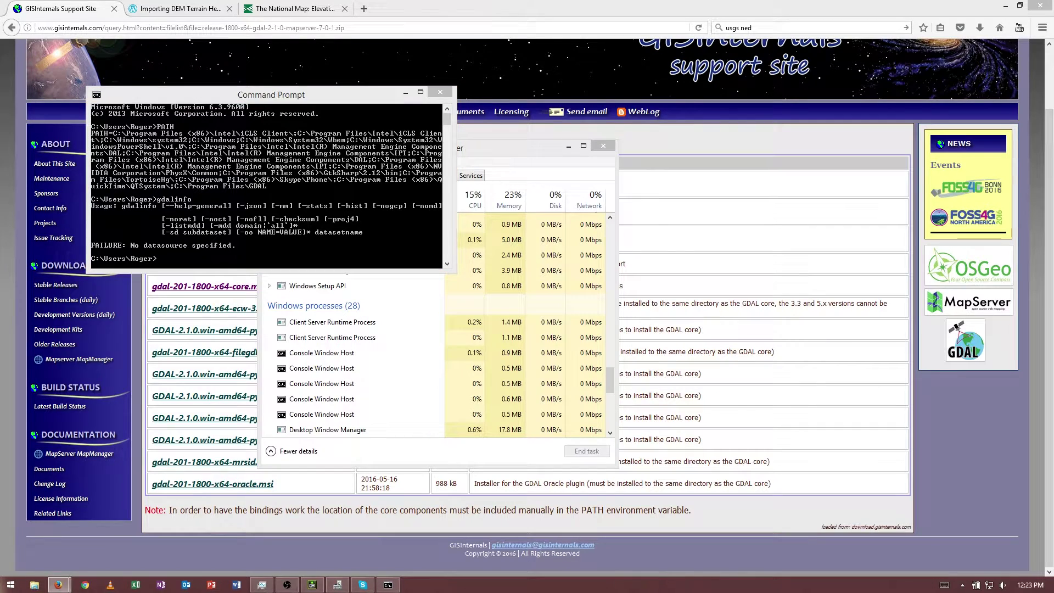